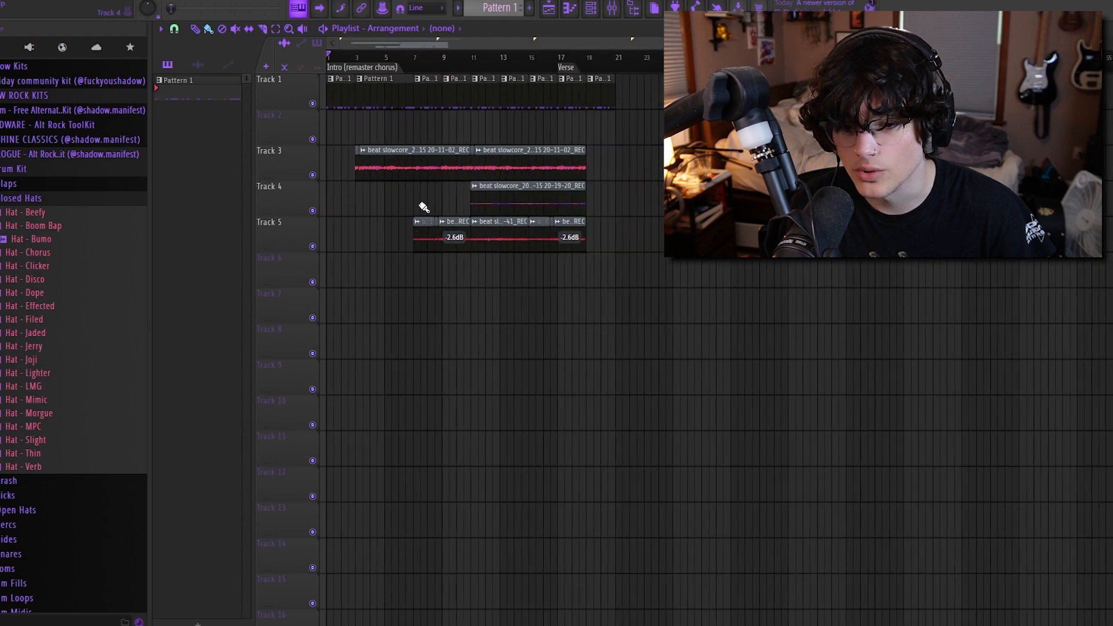
Step: Review the drum channels in the channel rack and play the 747 Snare pattern
scroll(318, 221, "up", 7)
scroll(251, 212, "down", 3)
scroll(251, 206, "down", 4)
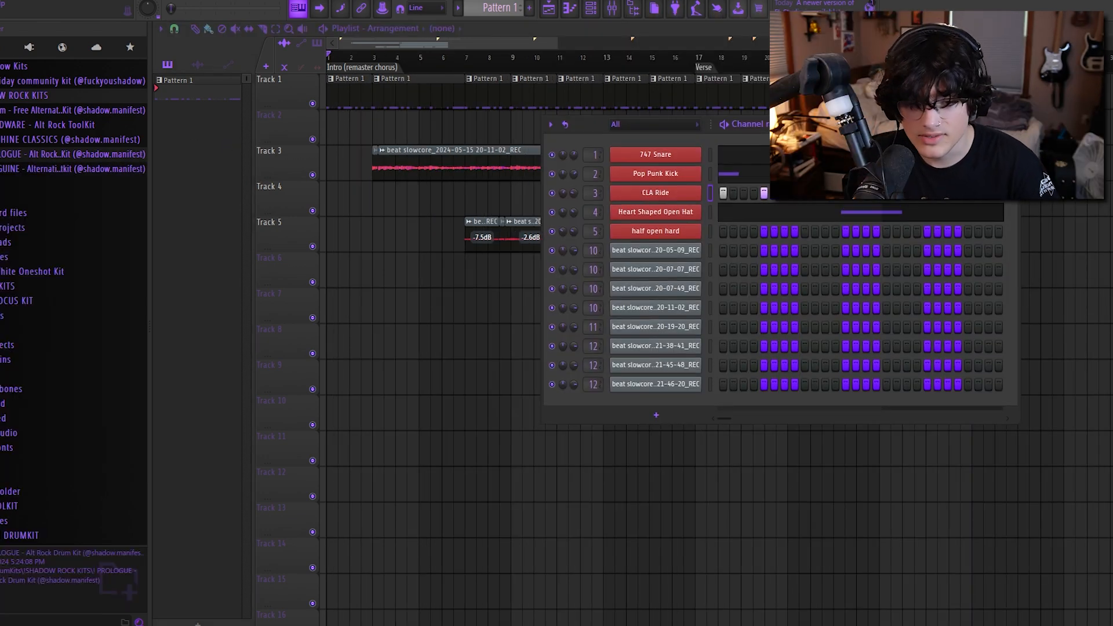
left_click_drag(841, 124, 899, 93)
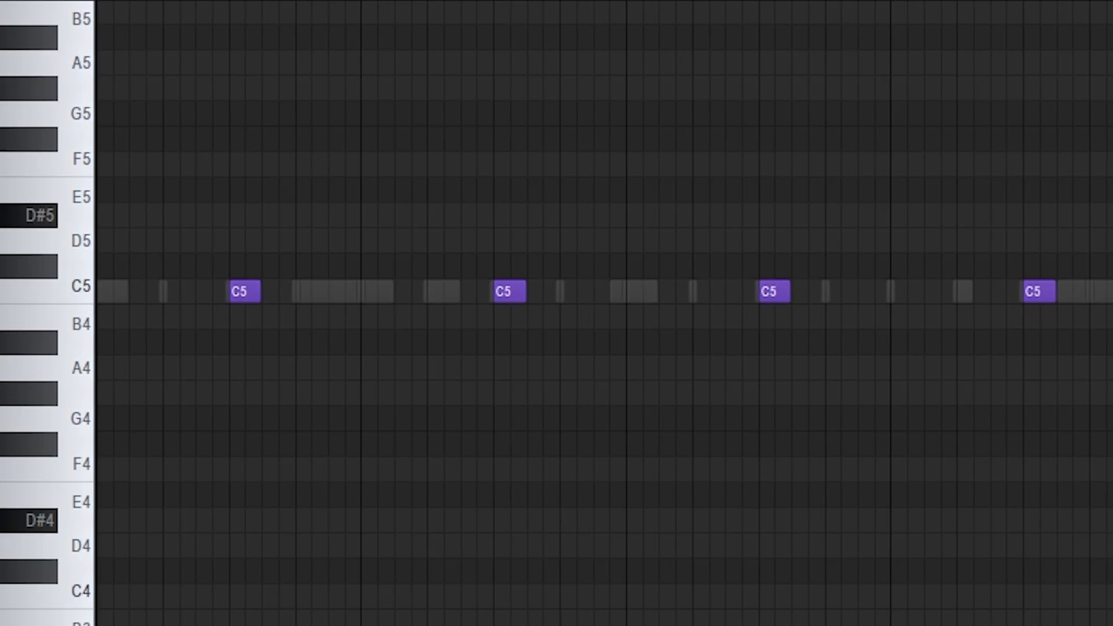
key("space")
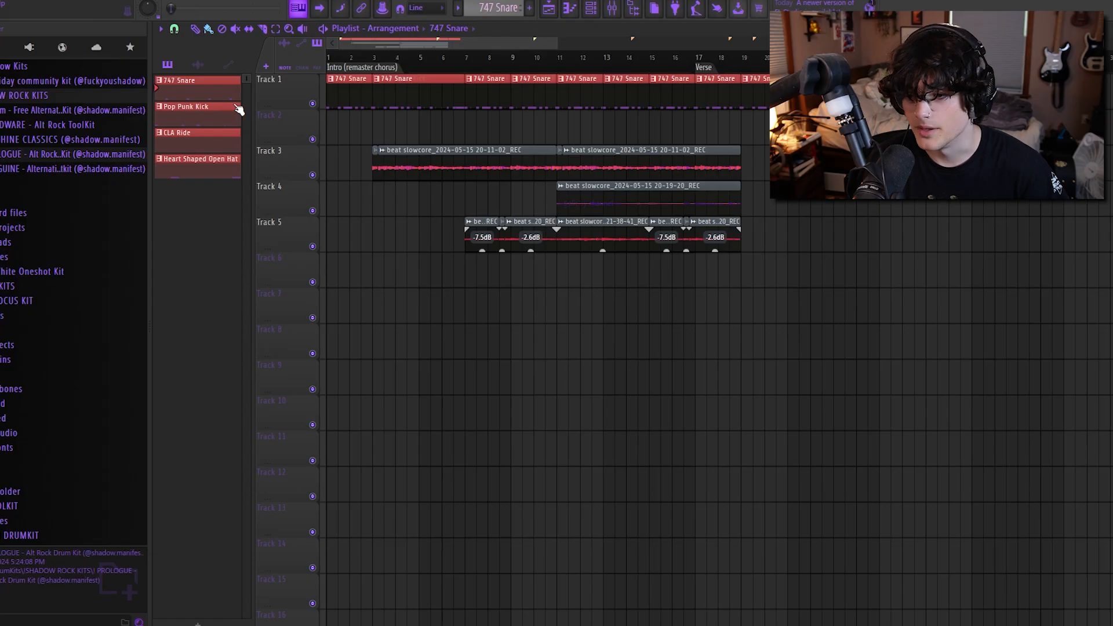
left_click(218, 161)
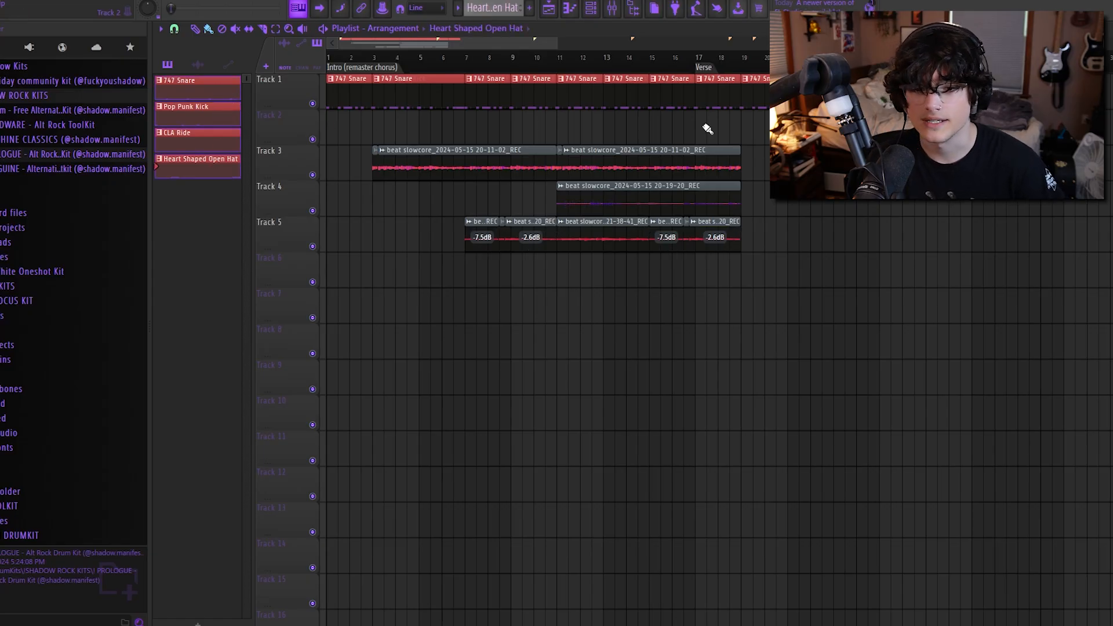
left_click(408, 120)
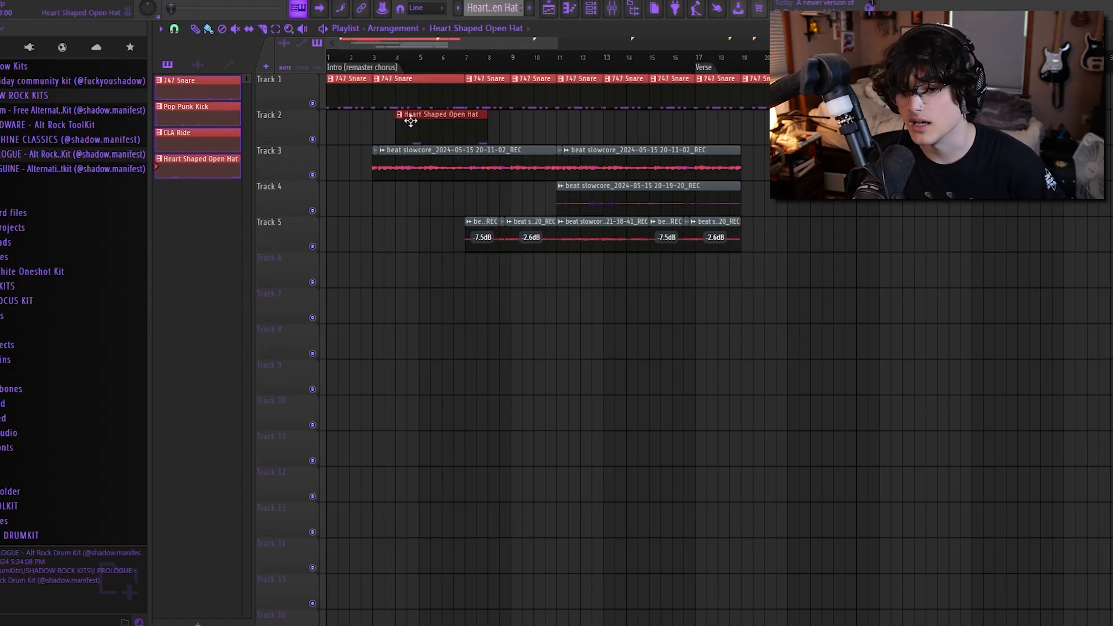
right_click(409, 120)
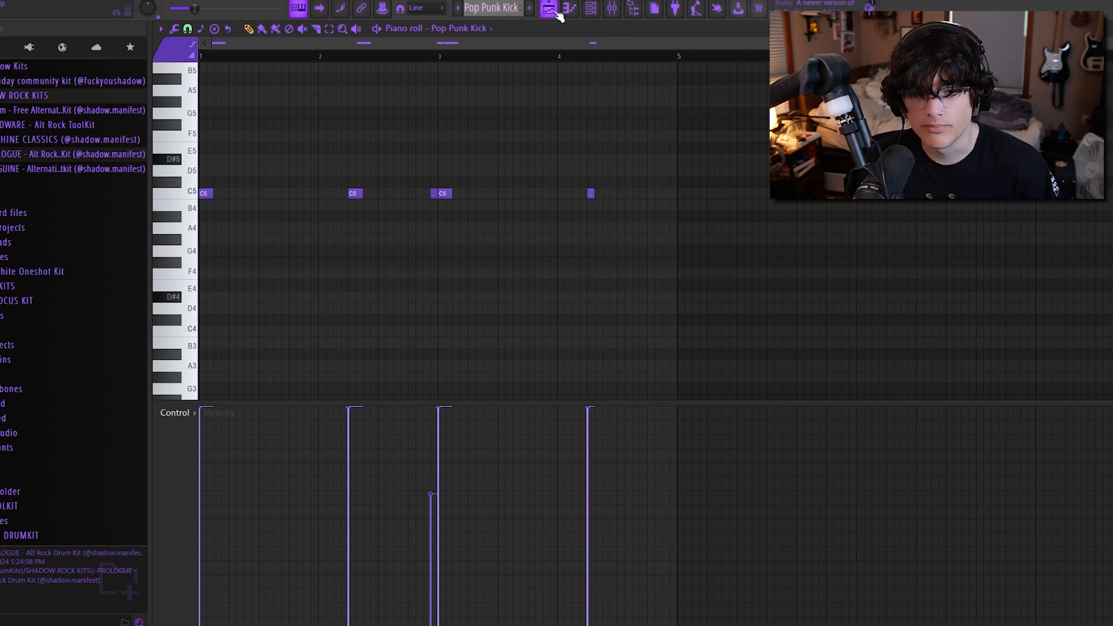
Step: Return from the kick's piano roll to the playlist and view the snare and kick clips starting at bar 26
left_click(556, 12)
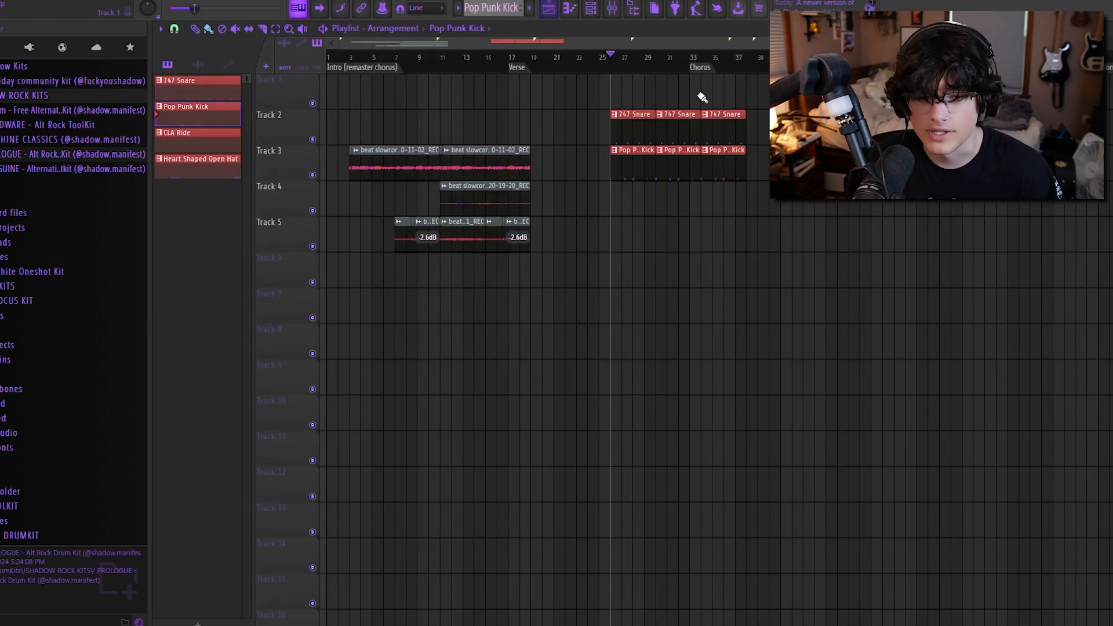
scroll(703, 98, "up", 5)
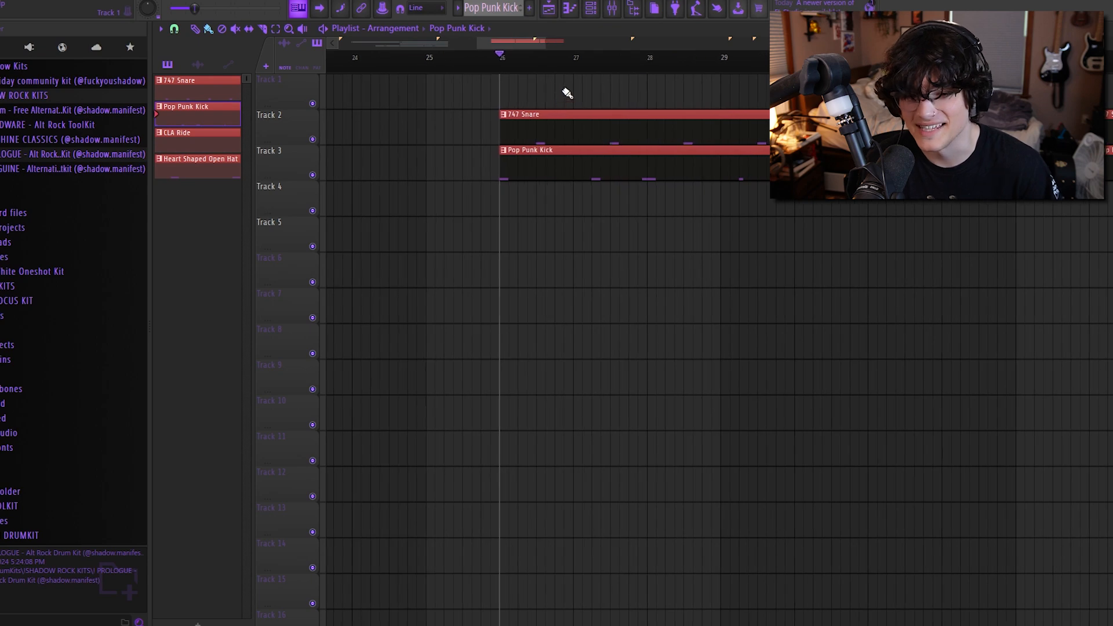
scroll(610, 237, "down", 2)
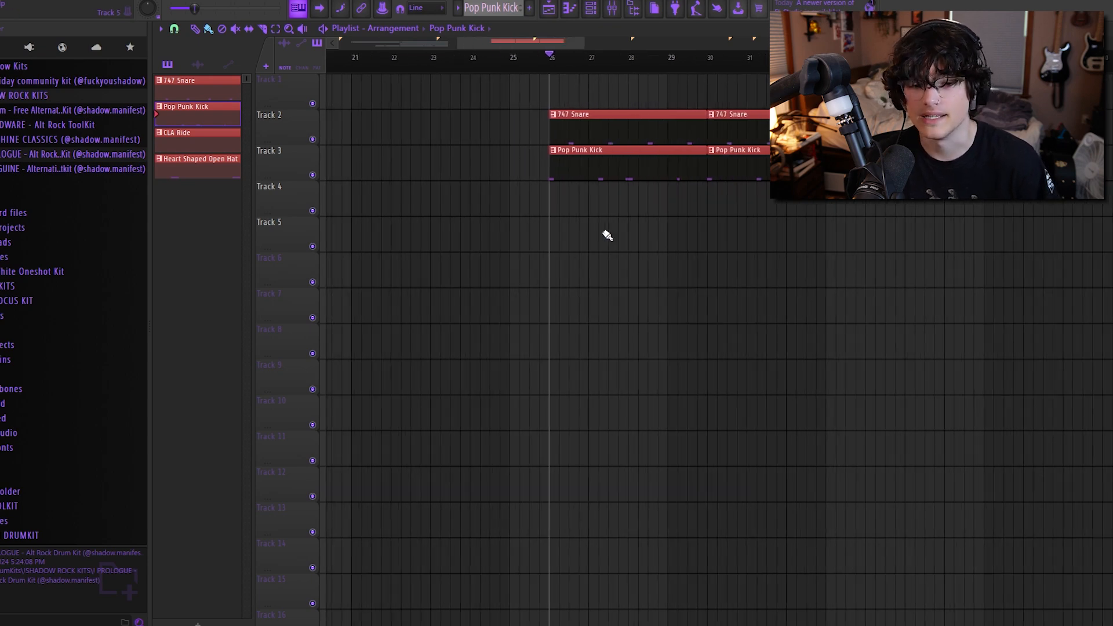
scroll(603, 231, "up", 2)
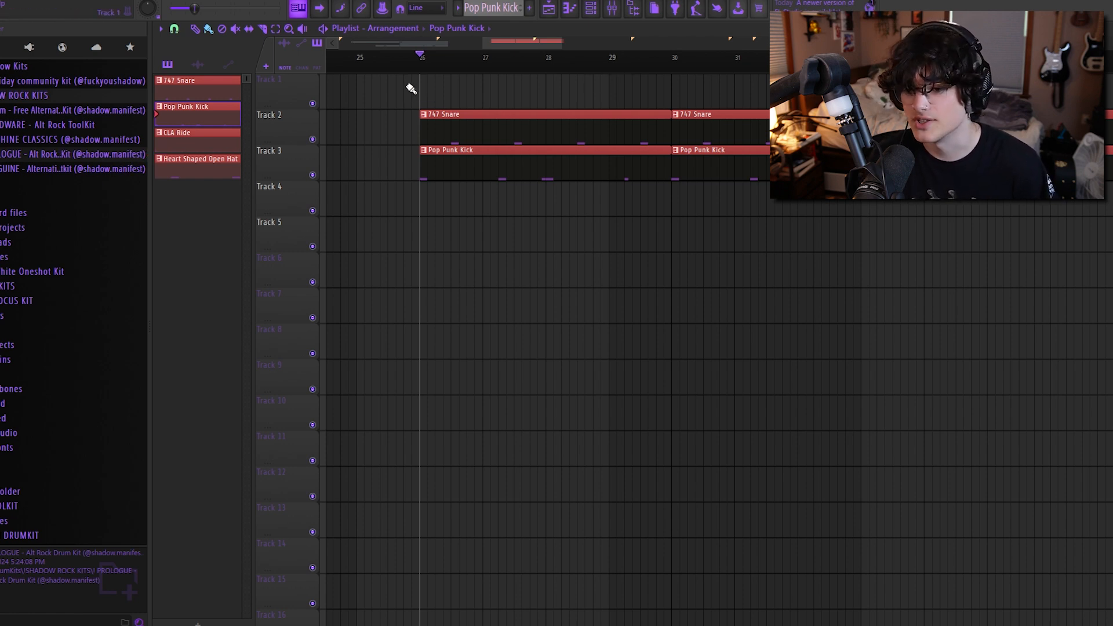
Step: Open the CLA Ride pattern in the piano roll and examine its note spacing and velocities
left_click(200, 144)
key("F7")
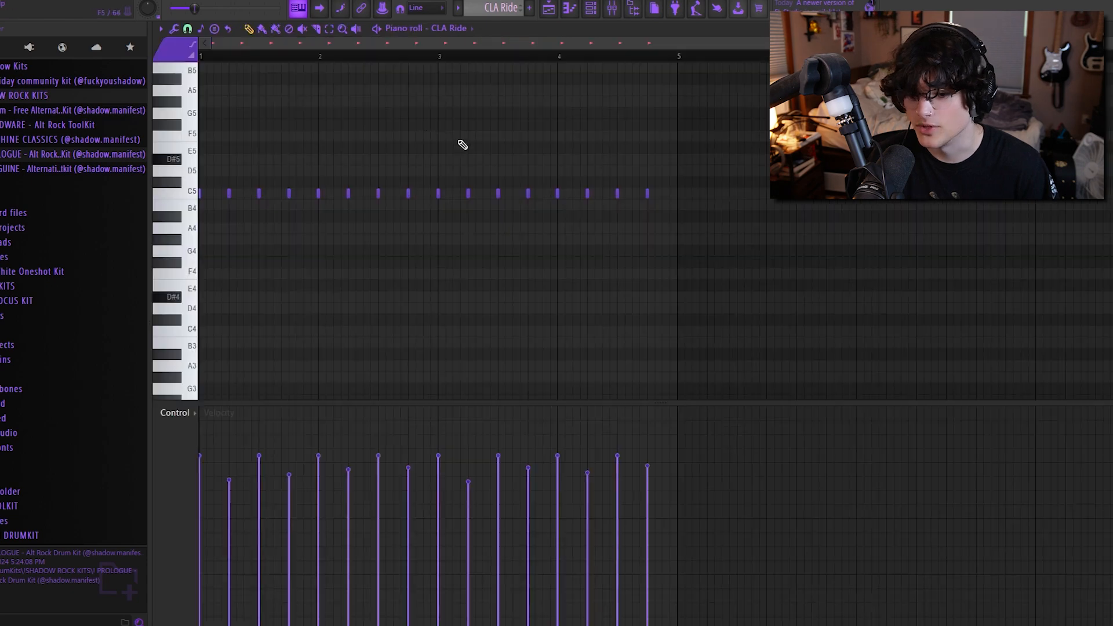
scroll(192, 235, "up", 3)
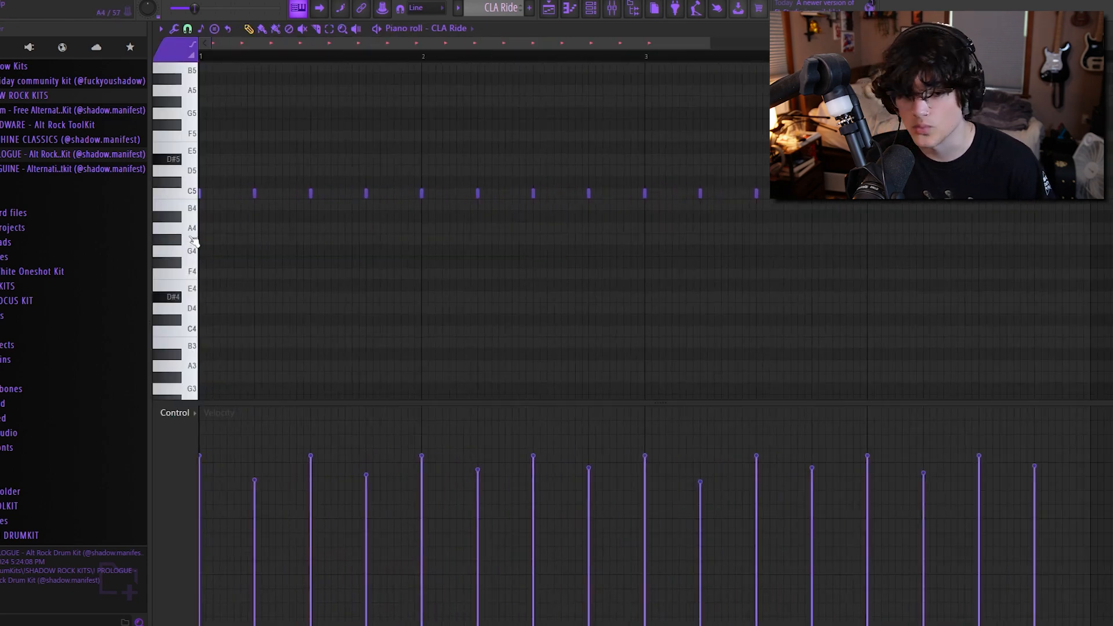
scroll(197, 239, "down", 3)
Step: Select all the CLA Ride notes in the piano roll and play the pattern
left_click_drag(724, 244, 203, 97)
right_click(515, 117)
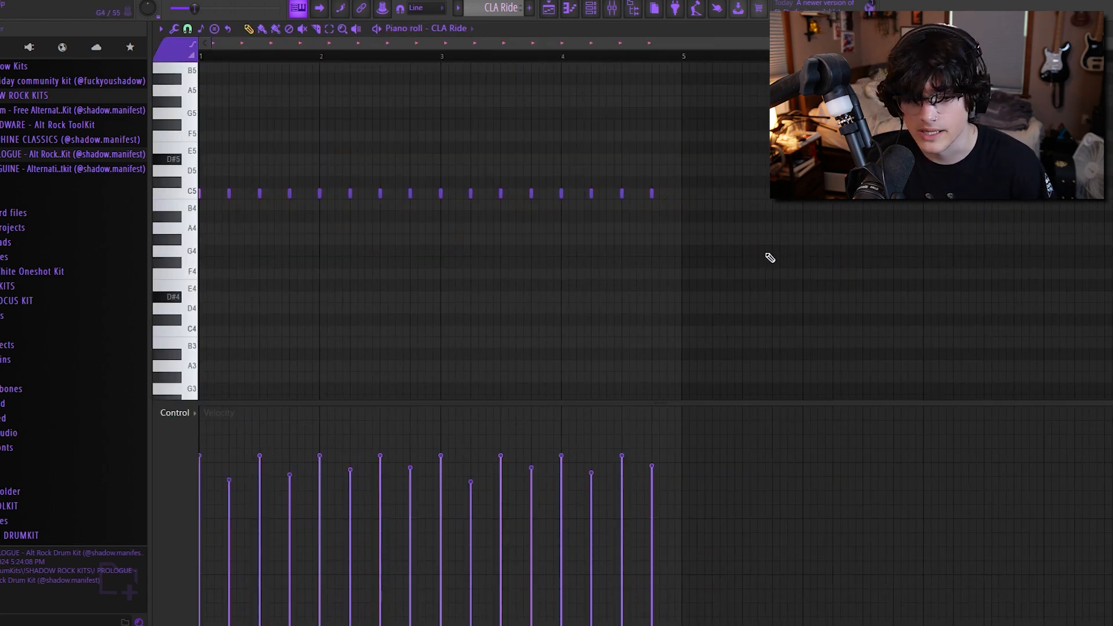
left_click_drag(725, 245, 177, 160)
right_click(432, 137)
left_click_drag(744, 246, 203, 97)
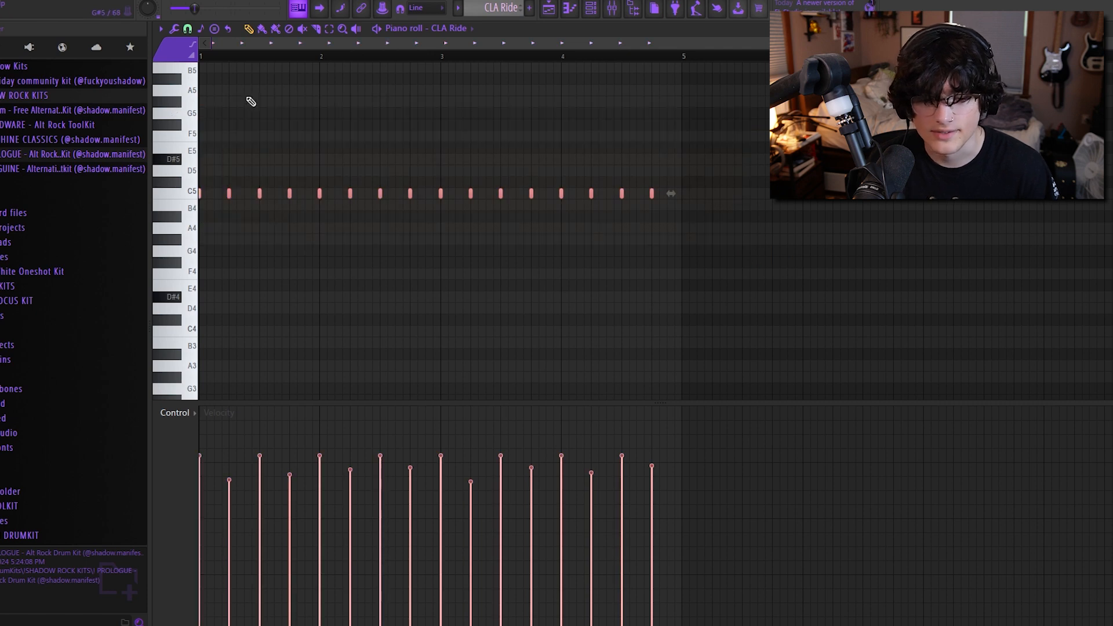
right_click(490, 143)
left_click_drag(708, 257, 199, 107)
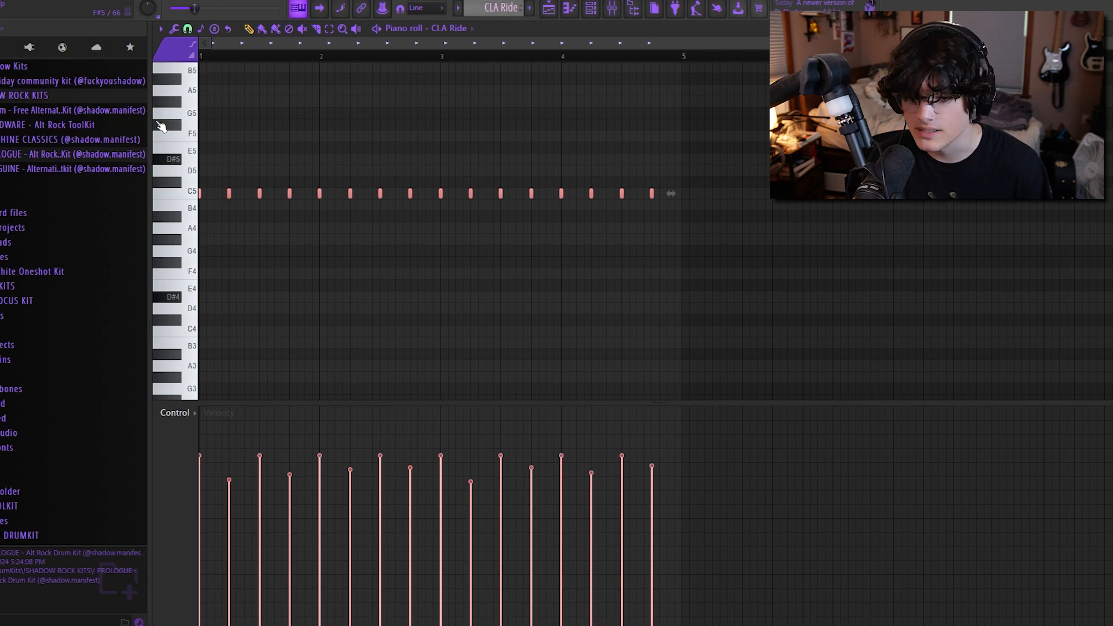
right_click(367, 121)
key("space")
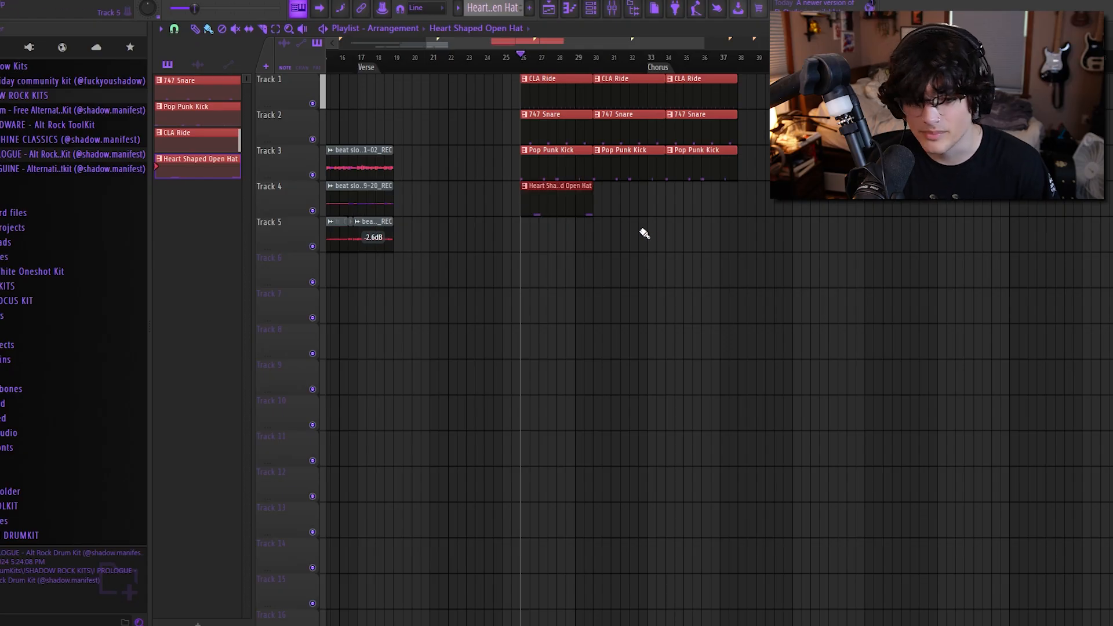
Step: Add two more Heart Shaped Open Hat clips on Track 4, filling bars 30 to 38
left_click_drag(637, 204, 687, 203)
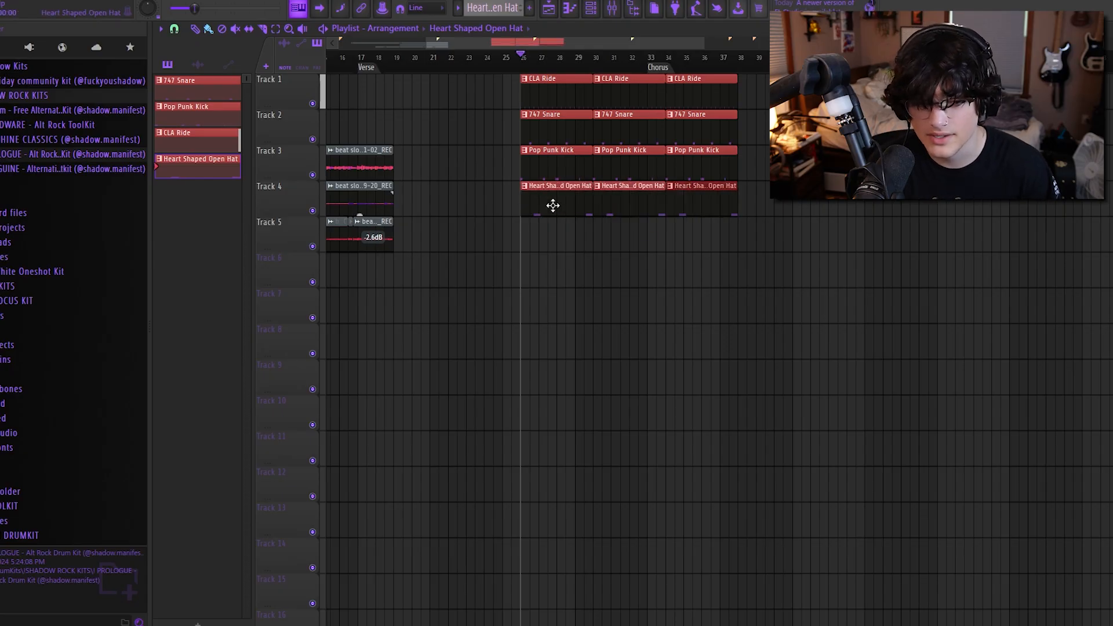
scroll(538, 273, "up", 4)
scroll(577, 278, "up", 1)
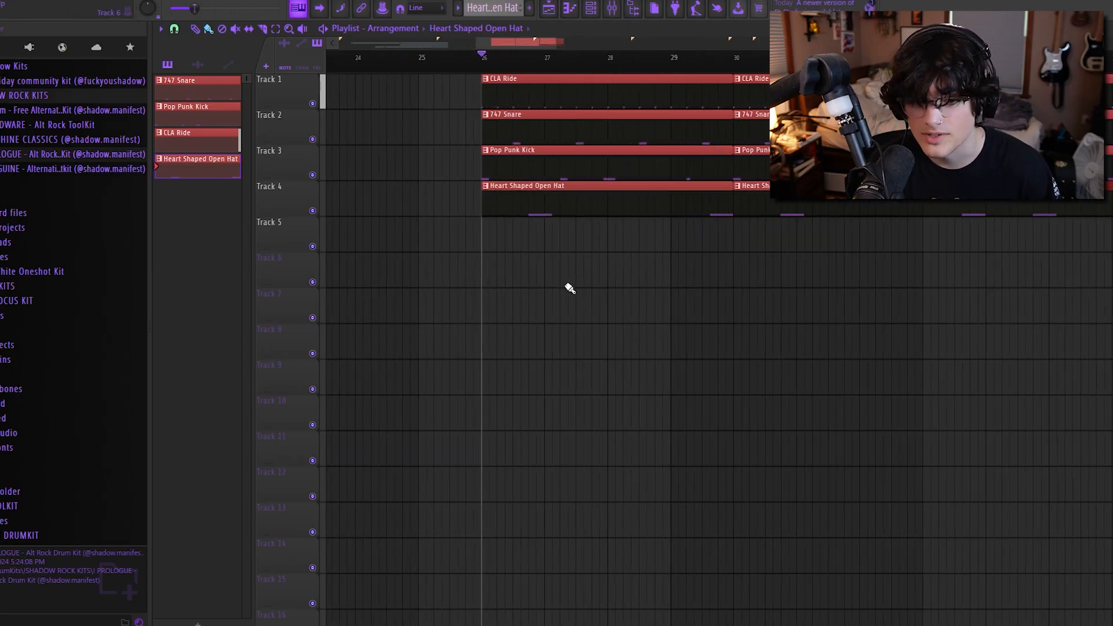
Step: Examine the Heart Shaped Open Hat notes in the piano roll and play the full drum arrangement in the playlist
double_click(564, 204)
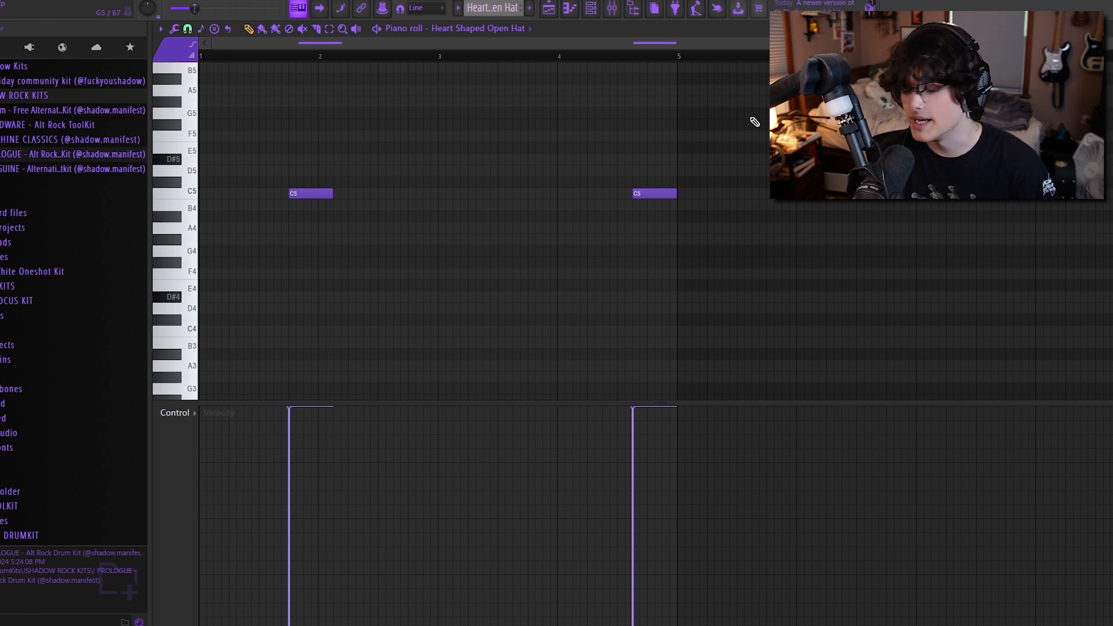
left_click(570, 9)
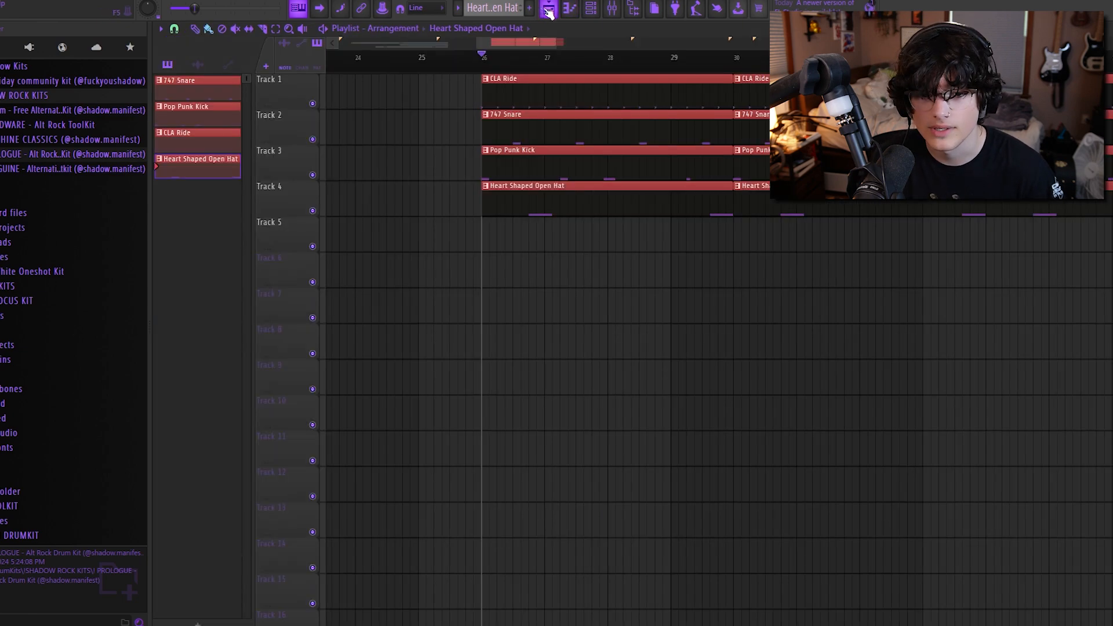
scroll(662, 251, "down", 3)
key("space")
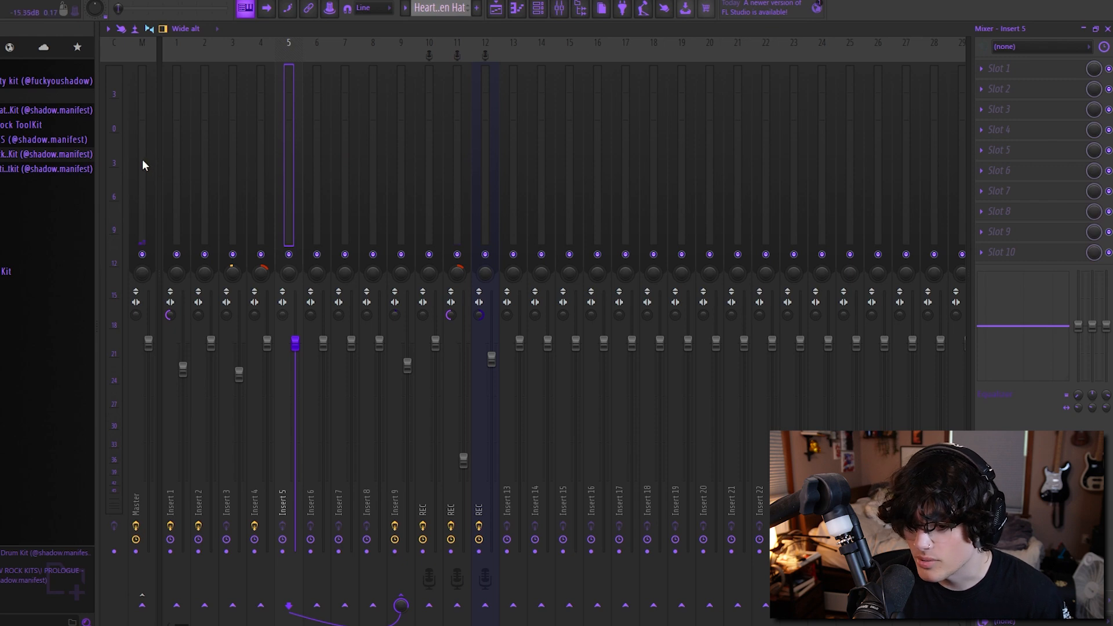
Step: Show the effects chain of the Master mixer track and glance back at the drum clips in the playlist
left_click(144, 165)
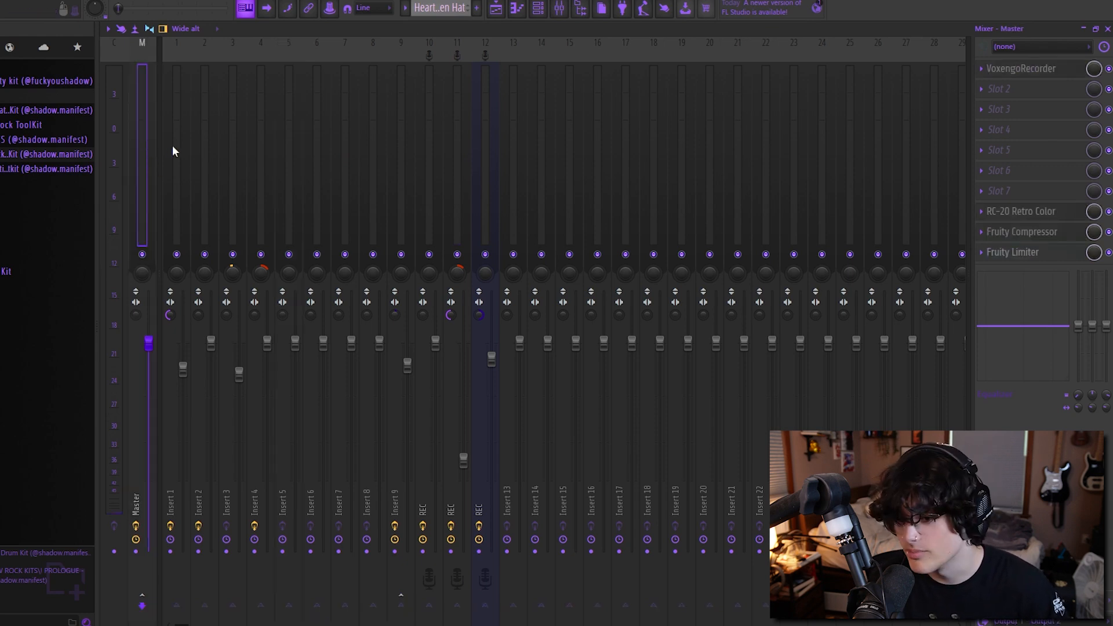
left_click(497, 9)
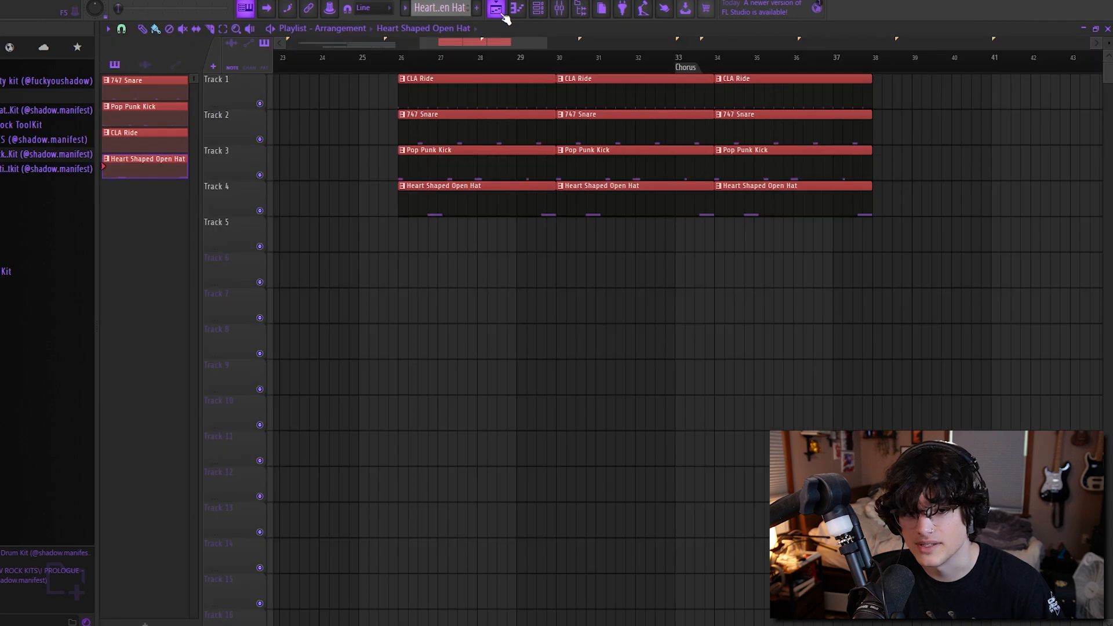
left_click(559, 9)
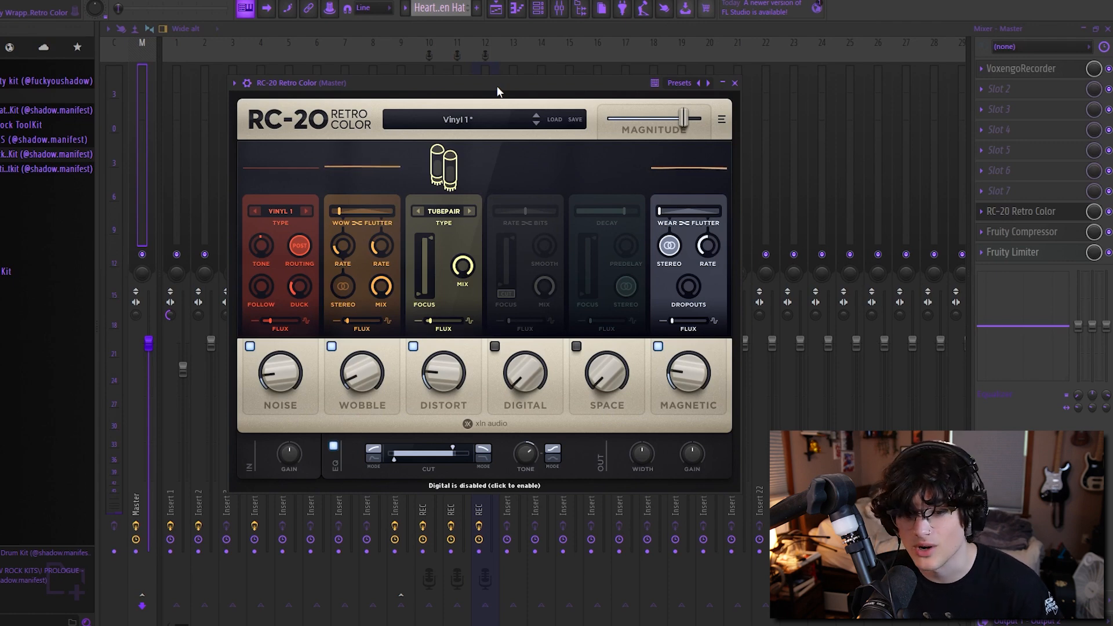
Step: Examine the RC-20 Retro Color magnitude and the Fruity Compressor settings on the Master track
left_click_drag(496, 86, 537, 80)
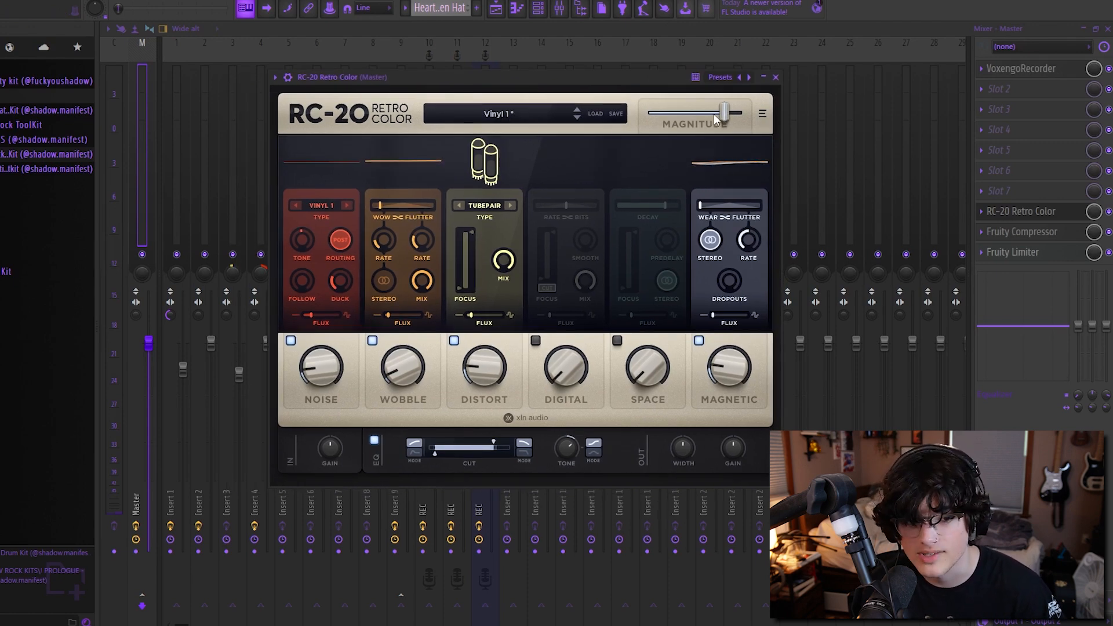
mouse_move(726, 116)
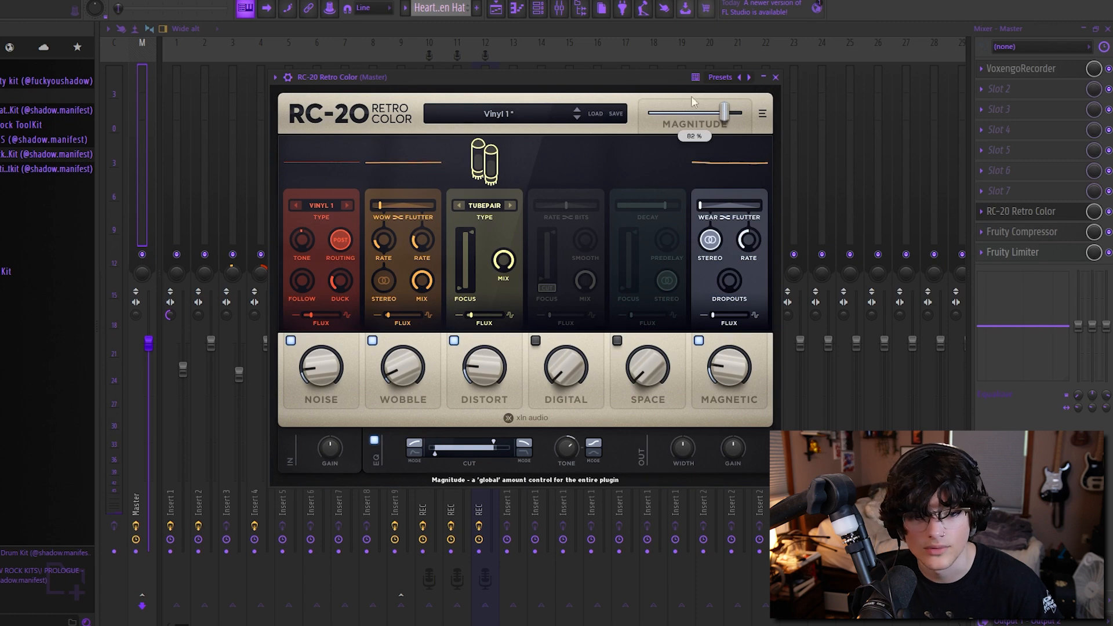
left_click_drag(647, 78, 694, 61)
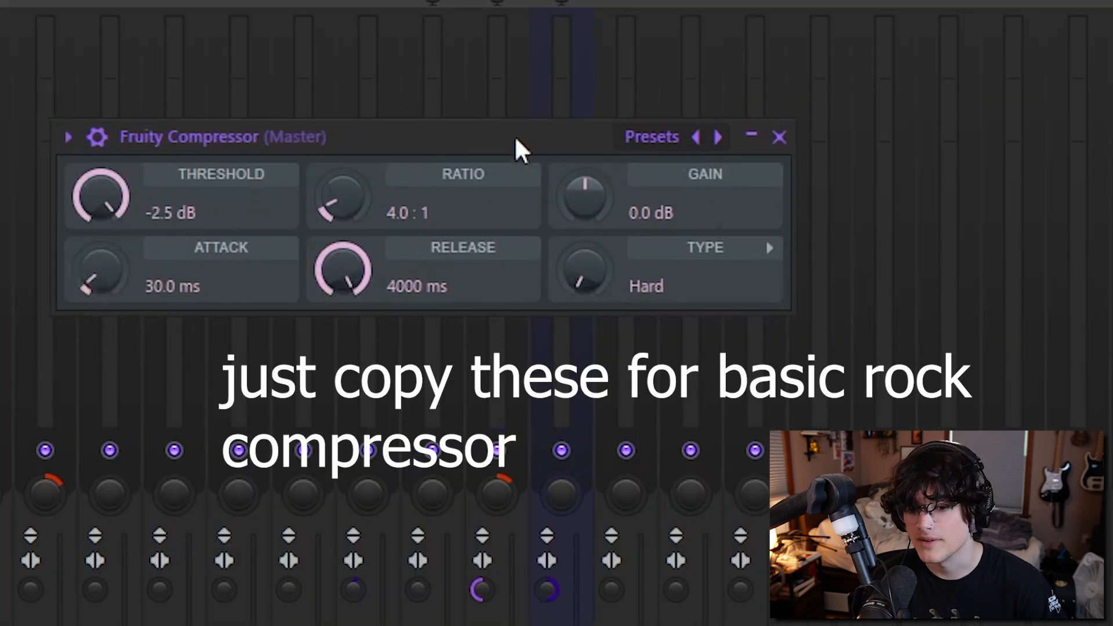
left_click_drag(517, 139, 569, 137)
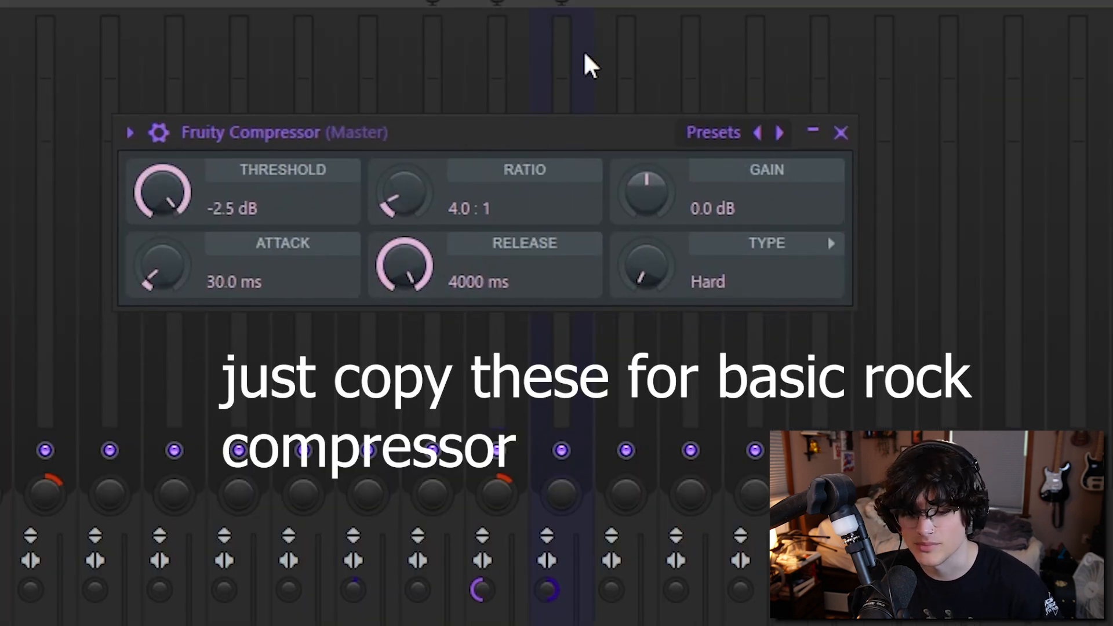
left_click_drag(494, 134, 596, 109)
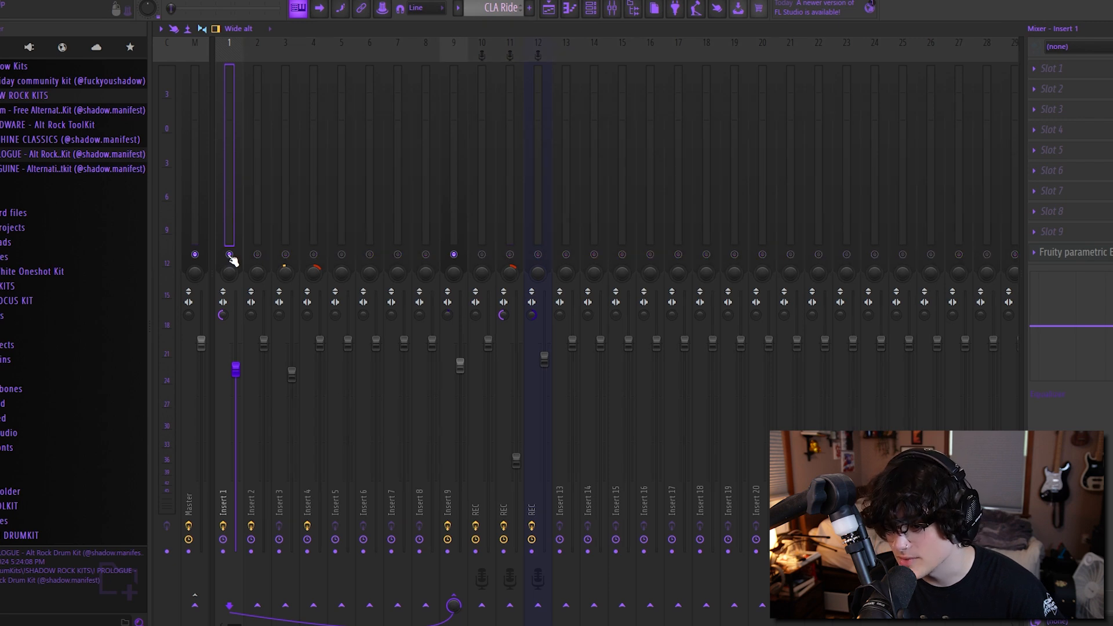
Step: Examine the Fruity Parametric EQ 2 curves on Insert 1 and Insert 2, closing each plugin window
left_click_drag(545, 171, 697, 150)
left_click(836, 149)
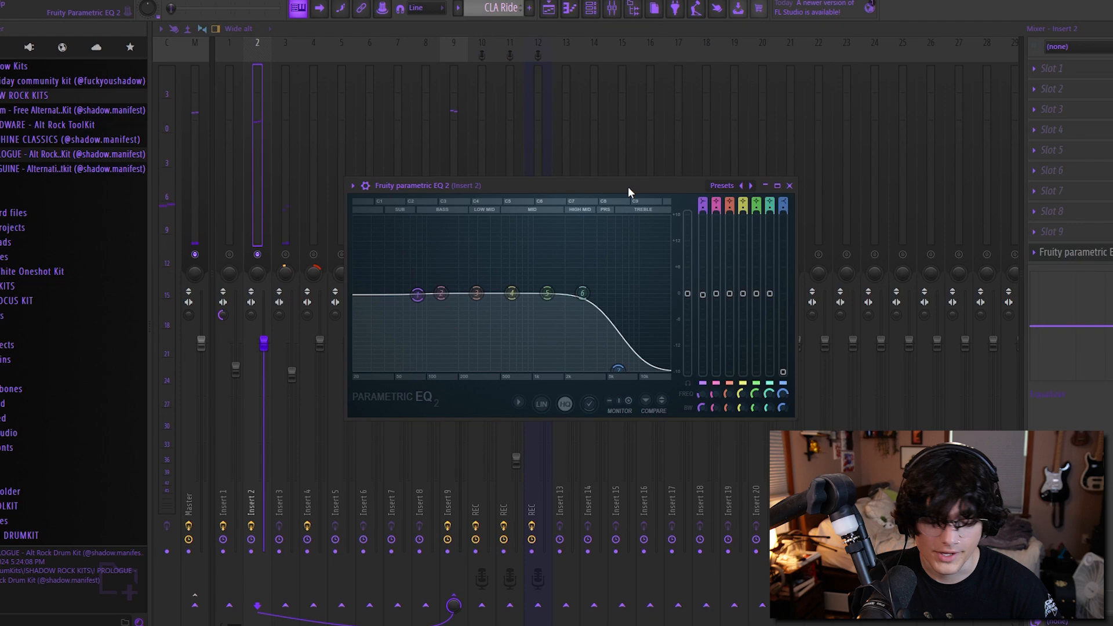
left_click_drag(629, 186, 635, 168)
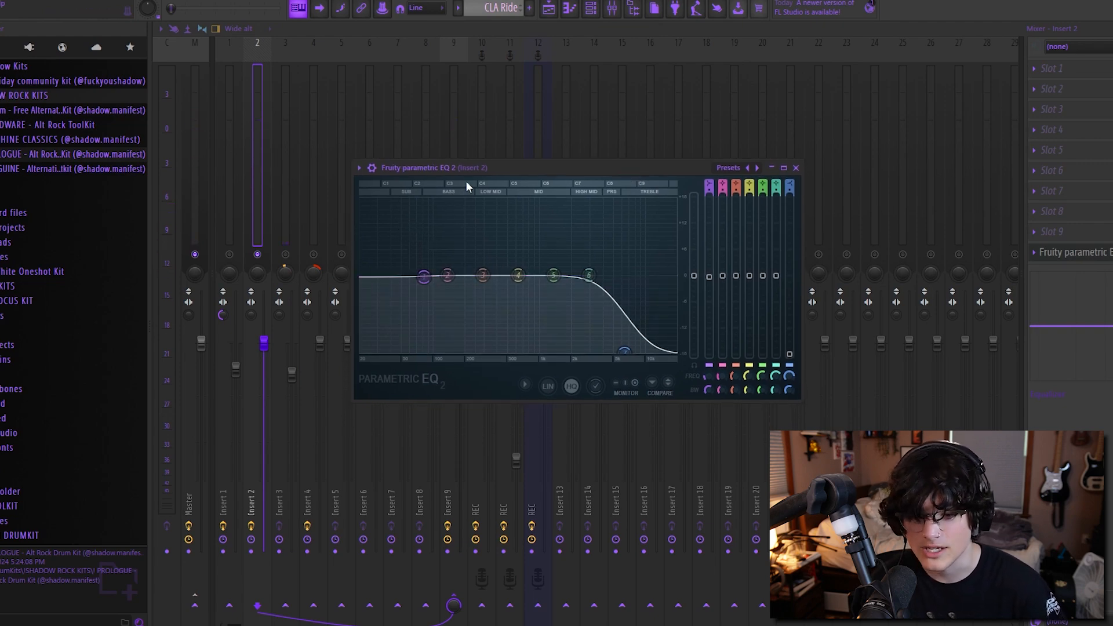
left_click_drag(496, 167, 512, 124)
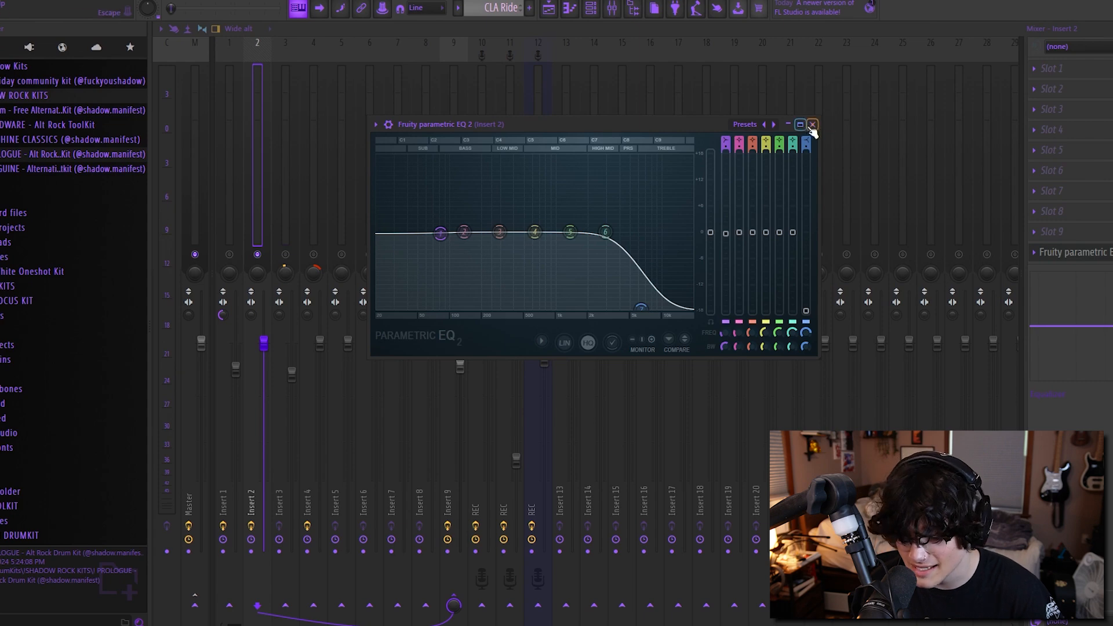
left_click(813, 125)
Step: Audition Insert 3 and Insert 4 in solo, checking Insert 4's parametric EQ, and show the effects of Insert 9
left_click(286, 273)
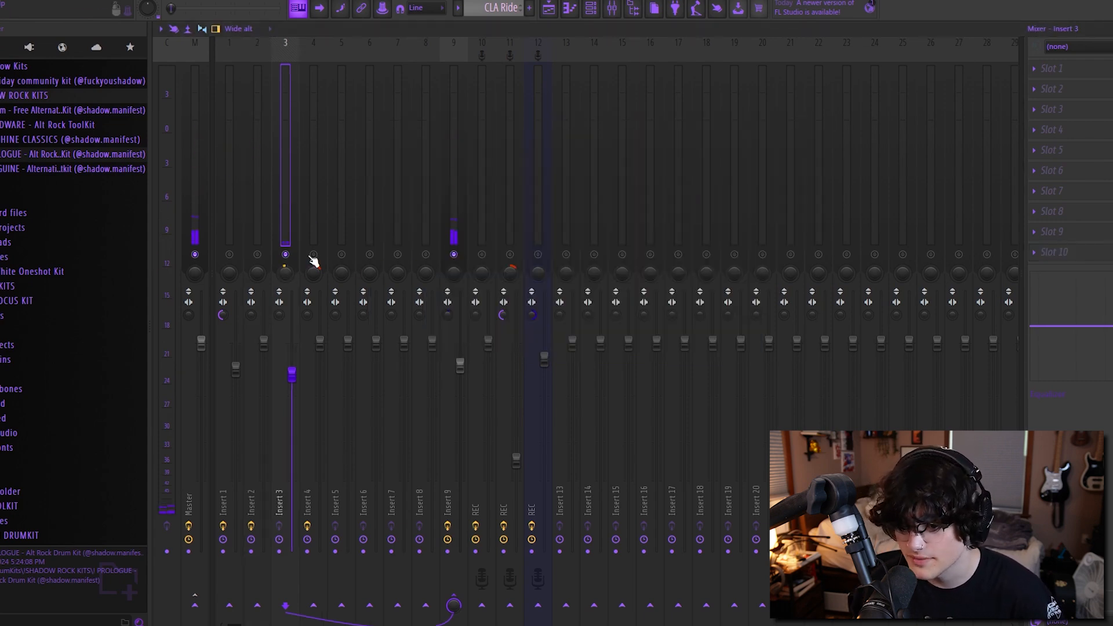
left_click(311, 258)
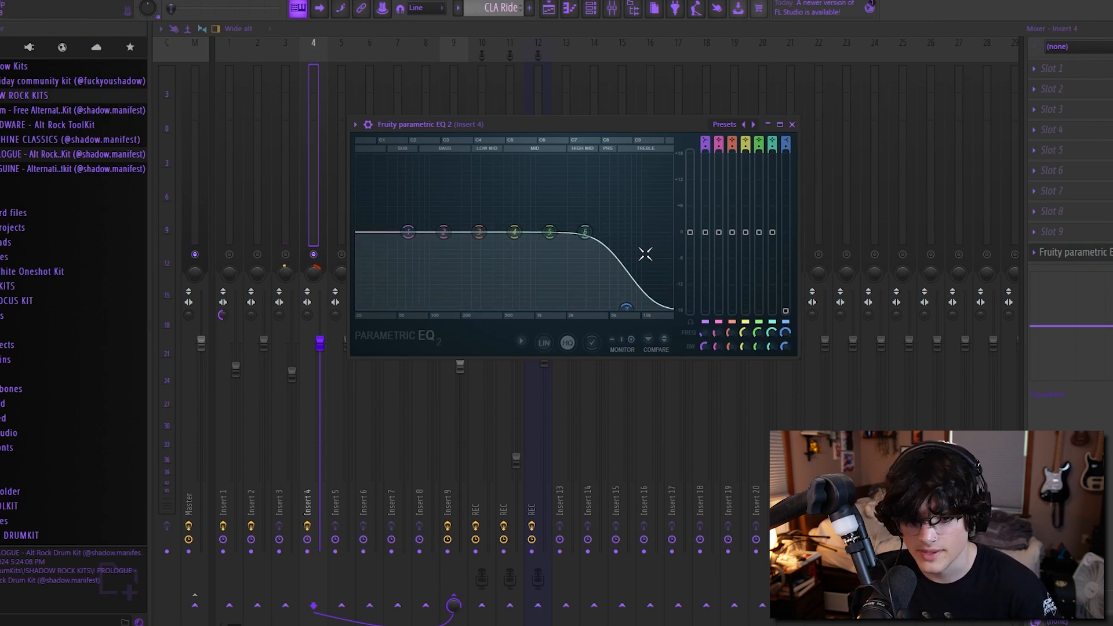
left_click(792, 125)
left_click(455, 245)
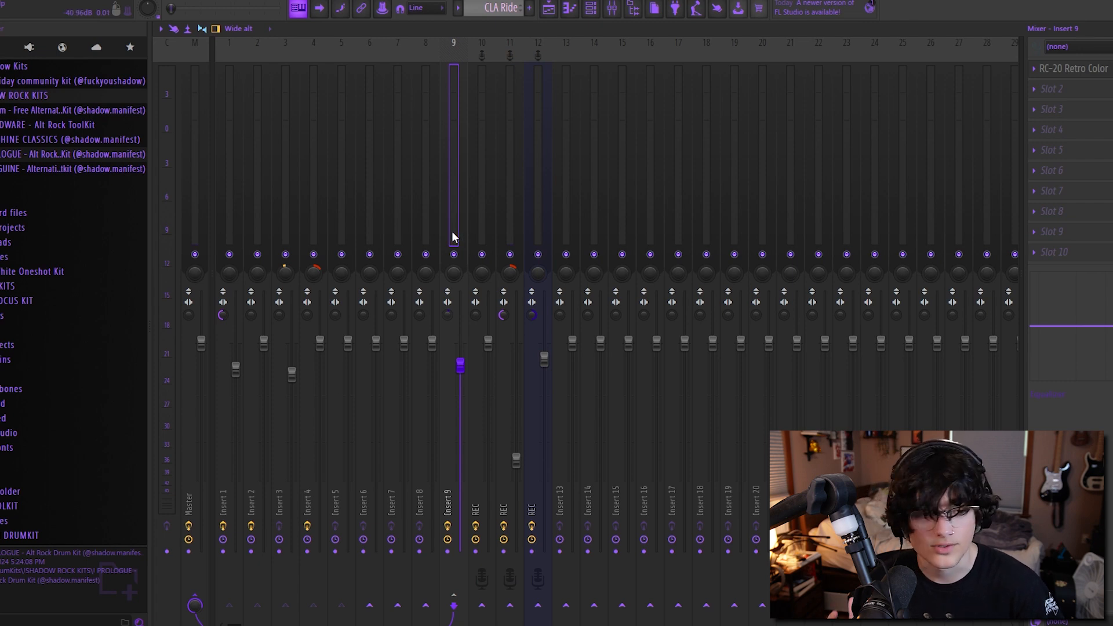
Step: Examine the RC-20 Retro Color settings on Insert 9 and close the plugin window
left_click(1093, 70)
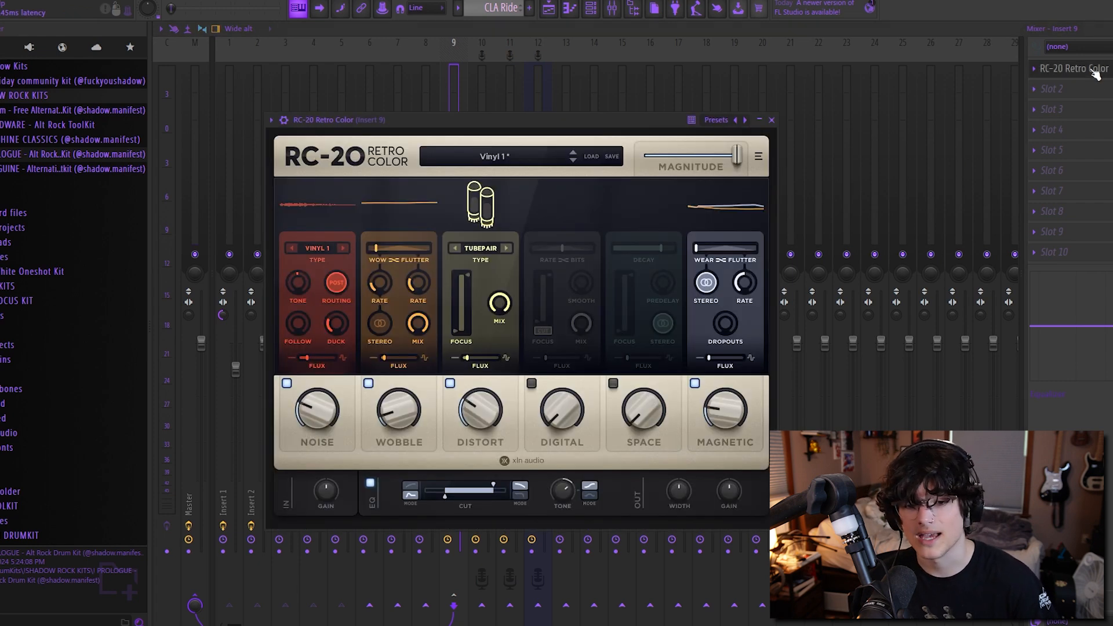
left_click_drag(557, 129, 662, 99)
left_click_drag(549, 99, 563, 95)
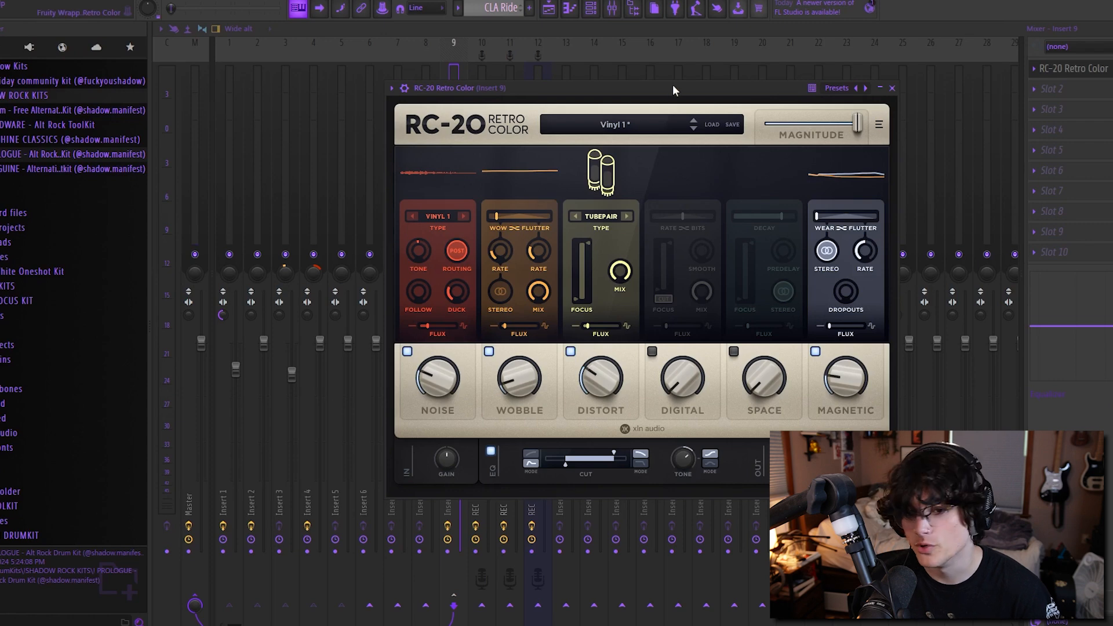
left_click_drag(674, 90, 664, 87)
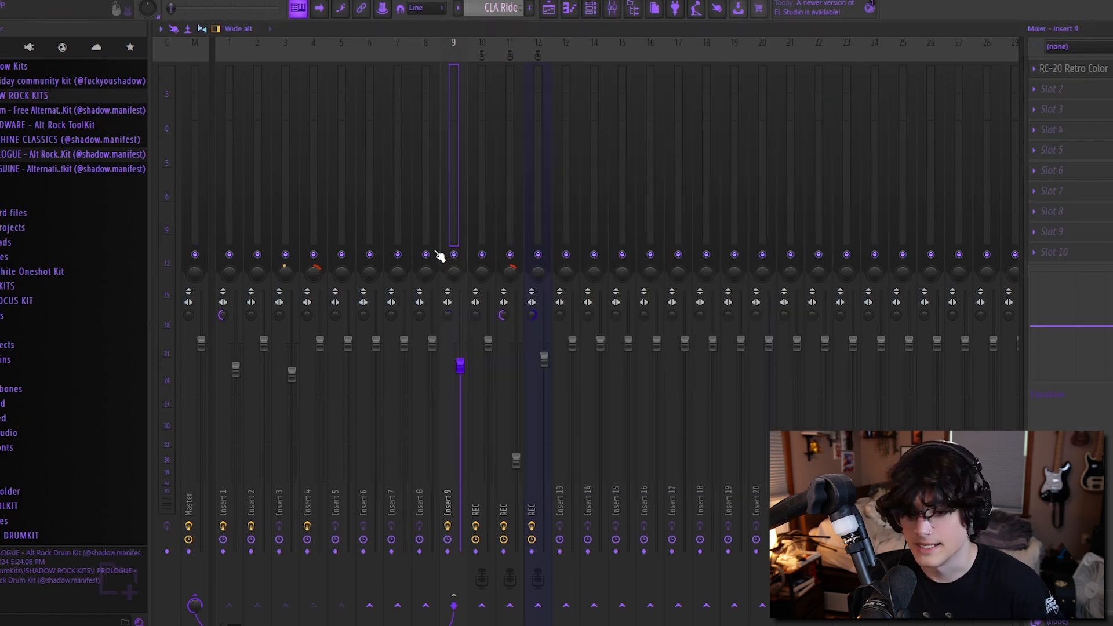
Step: Check the effect slots of Inserts 1 to 3 and the Master track, and return to the playlist
left_click(235, 220)
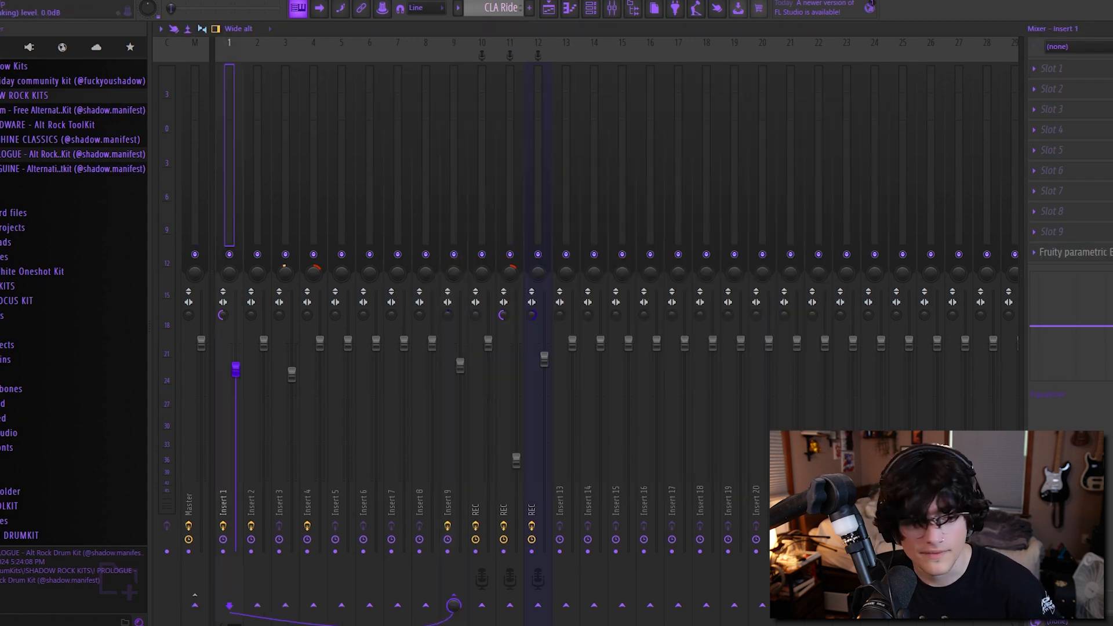
left_click(265, 213)
left_click(297, 207)
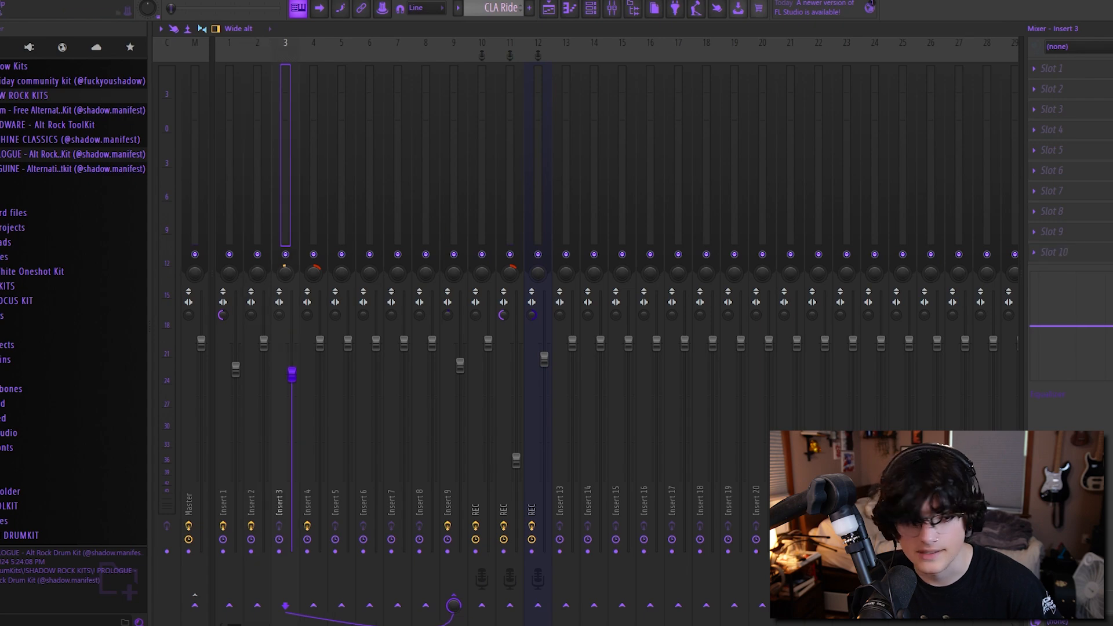
left_click(197, 197)
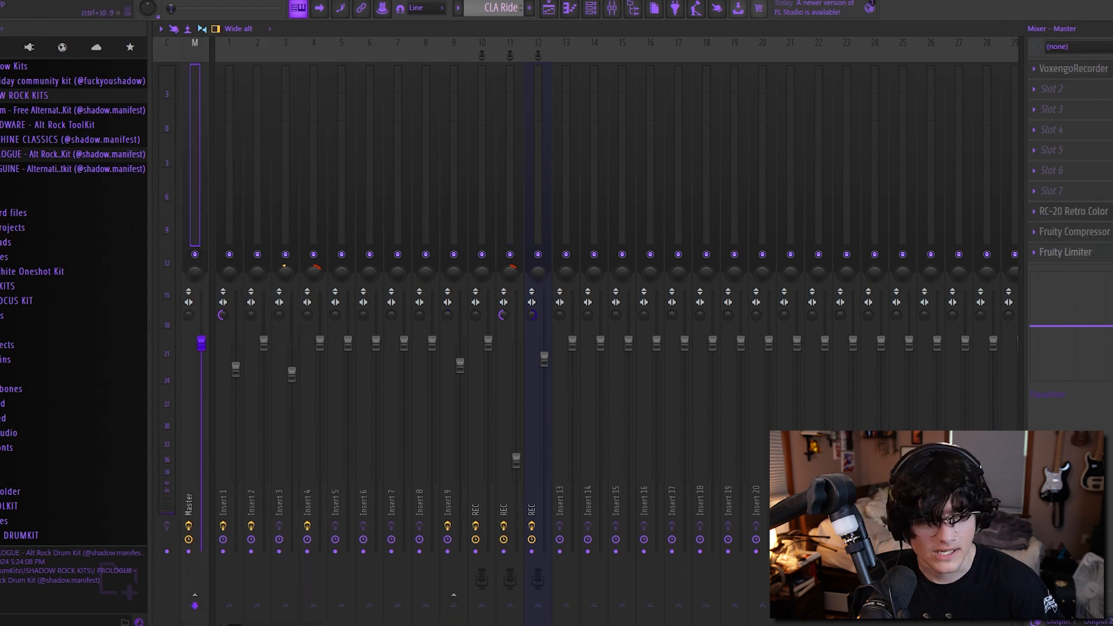
left_click(548, 10)
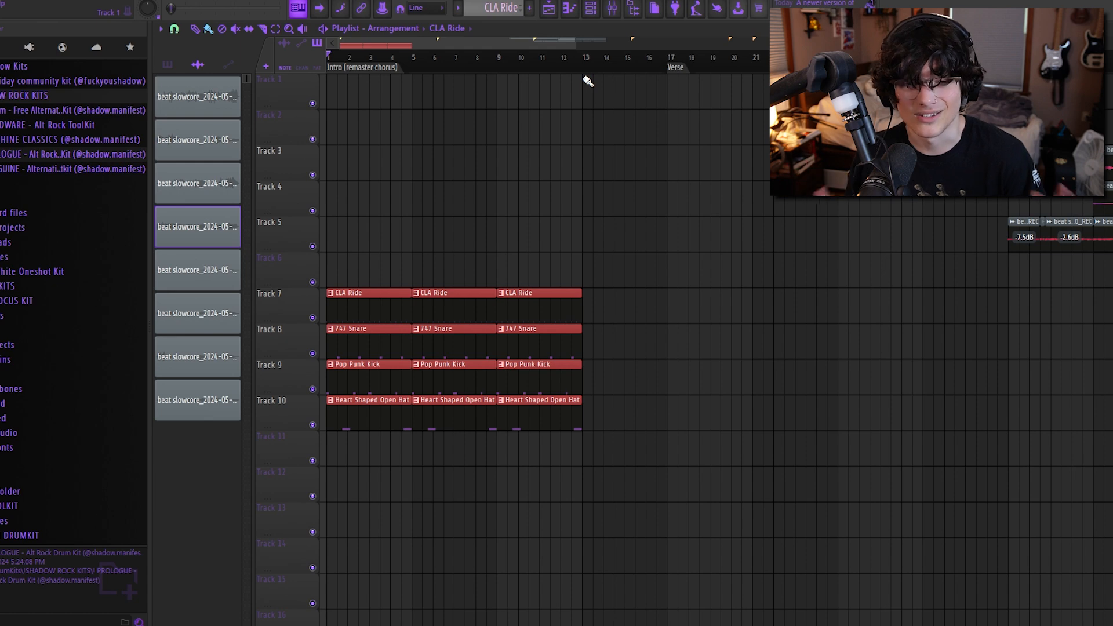
Step: Move all the ride, snare, kick and open hat clips from Tracks 7–10 up to Tracks 1–4 at bar 1
scroll(606, 214, "down", 4)
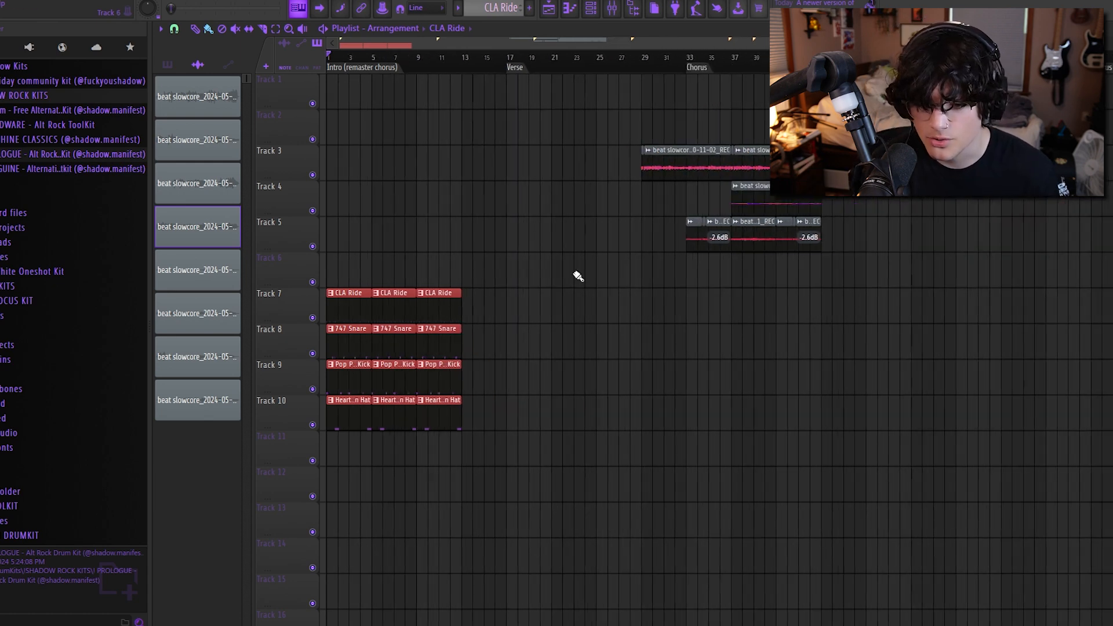
left_click_drag(517, 455, 265, 253)
left_click_drag(387, 311, 336, 89)
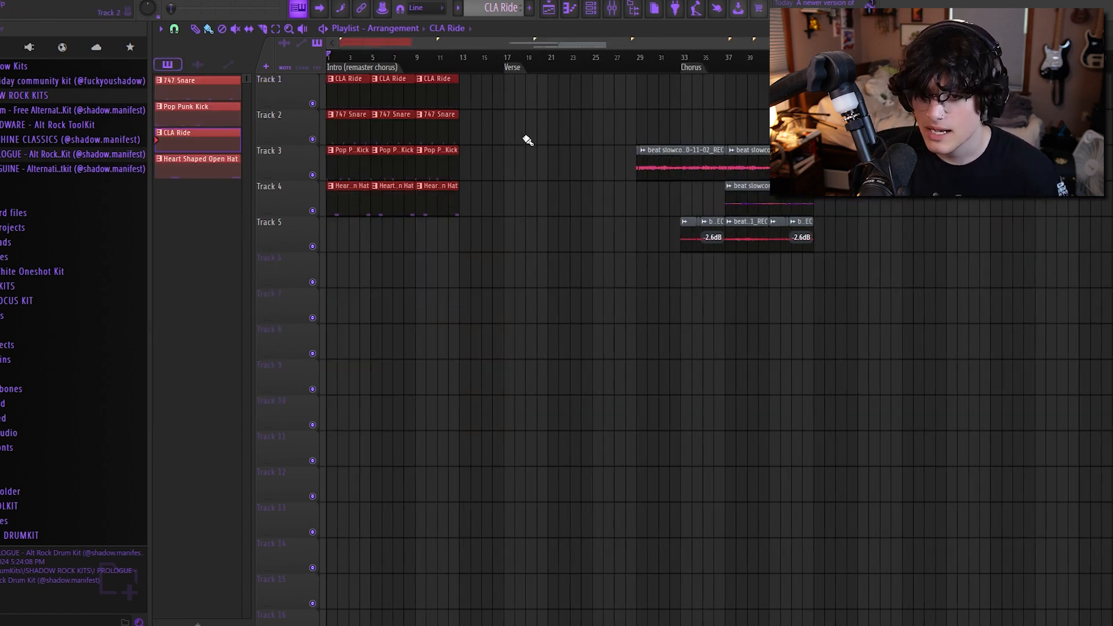
Step: Try moving the recorded audio clips to the start of the intro on Tracks 5–7, and undo the move
left_click(525, 140, "ctrl")
left_click_drag(908, 281, 351, 223)
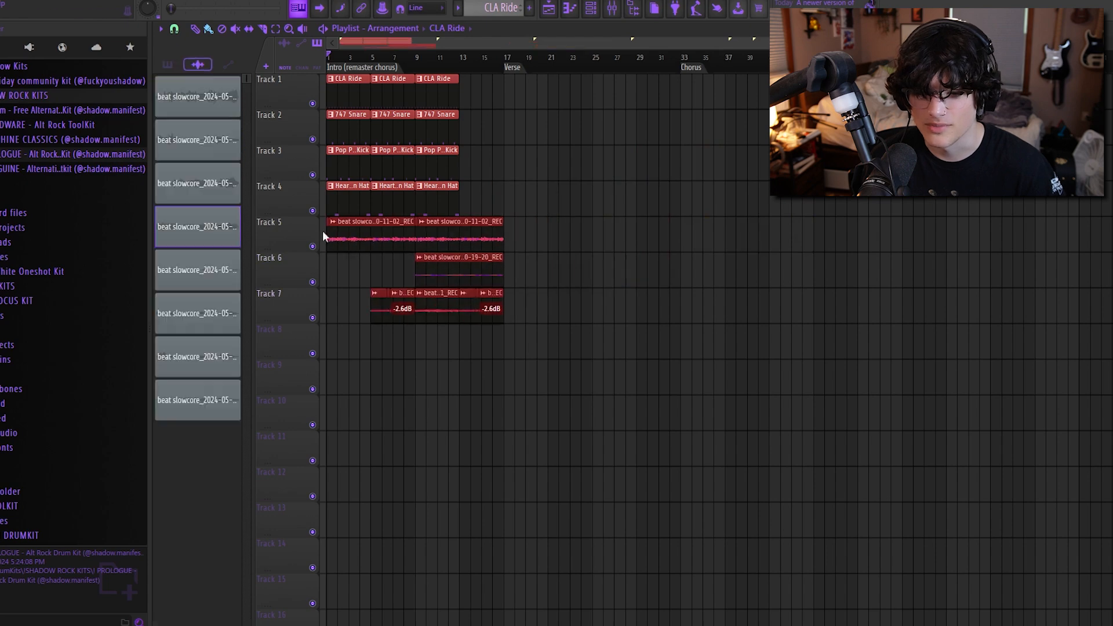
key("ctrl+z")
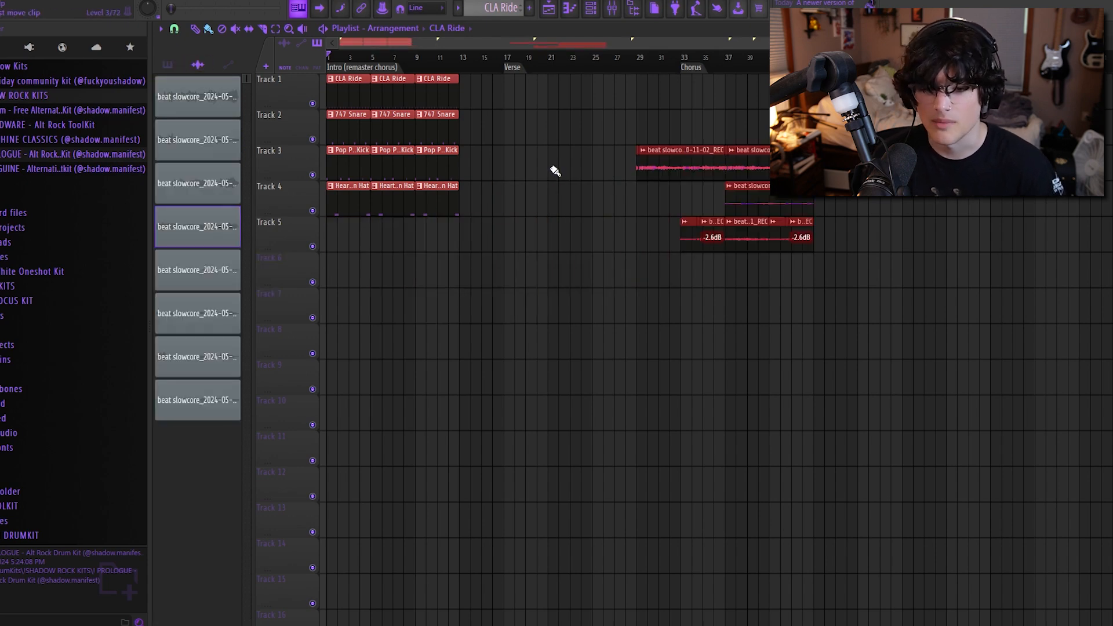
left_click(541, 156, "ctrl")
scroll(260, 244, "up", 3)
scroll(260, 244, "up", 1)
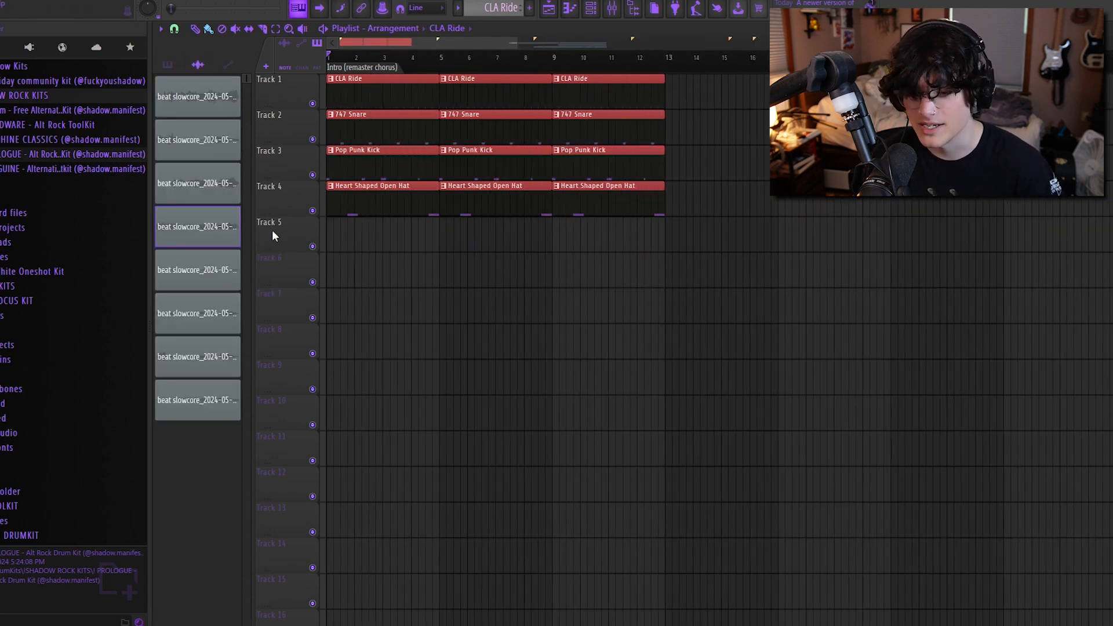
scroll(280, 237, "down", 5)
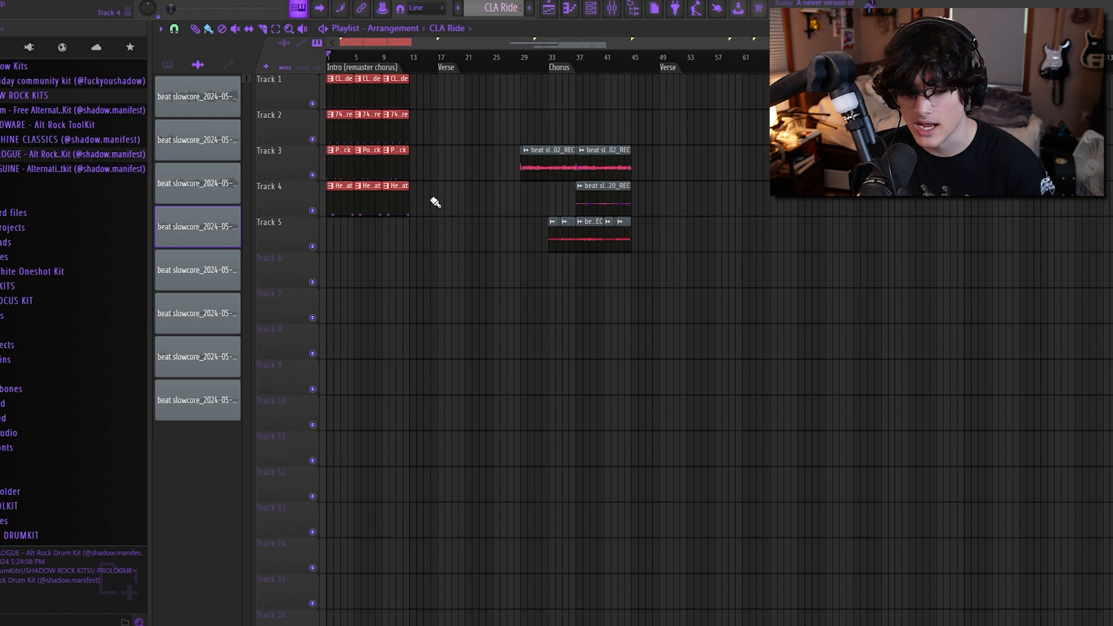
scroll(439, 253, "up", 3)
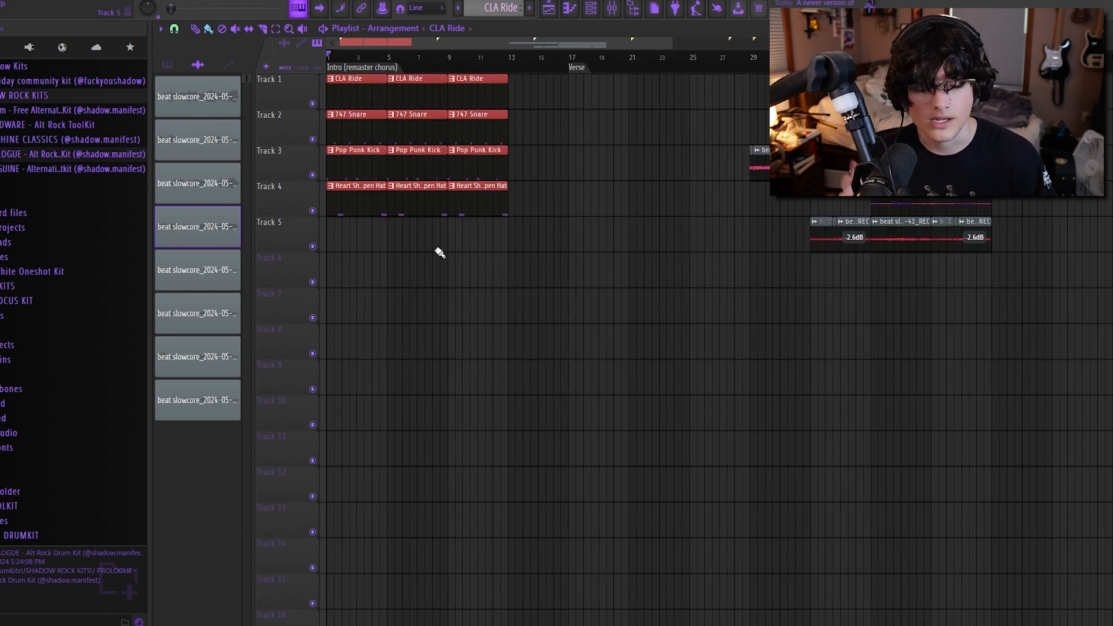
Step: Move the recorded audio clips down to Tracks 7–9 and earlier in the song, starting at about bar 19
scroll(580, 261, "down", 3)
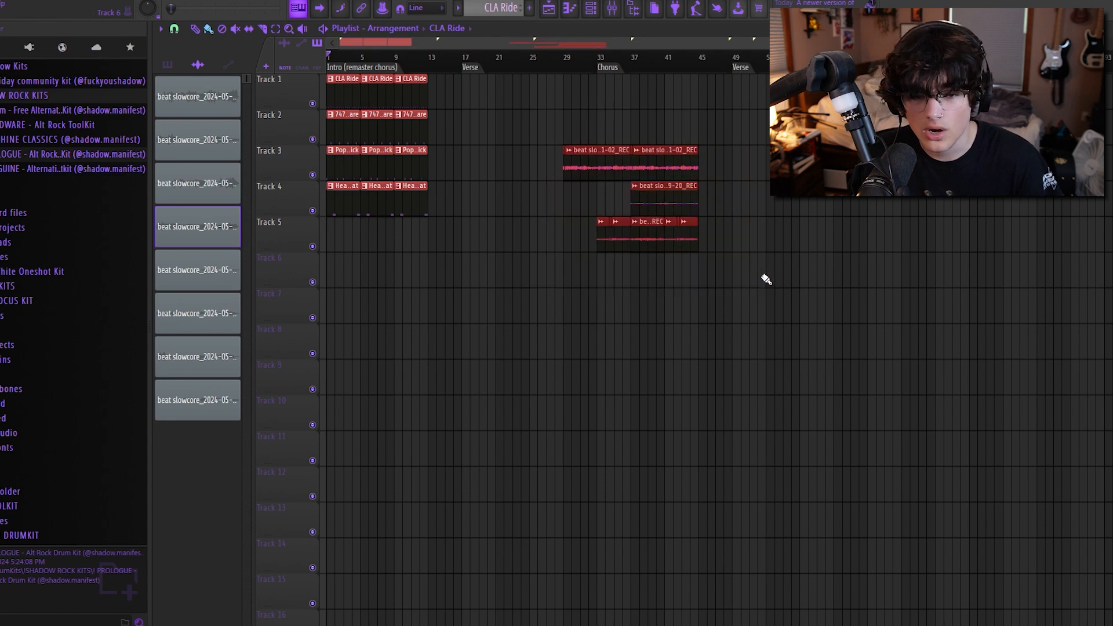
left_click_drag(671, 169, 654, 312)
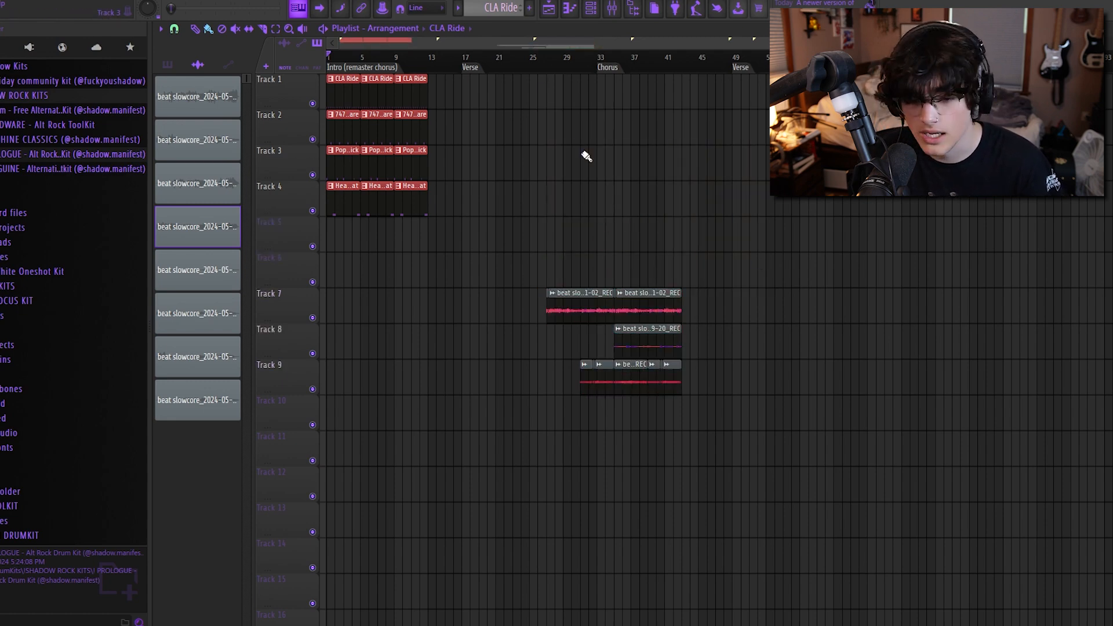
scroll(586, 158, "up", 4)
left_click_drag(956, 431, 485, 282)
scroll(571, 304, "down", 5)
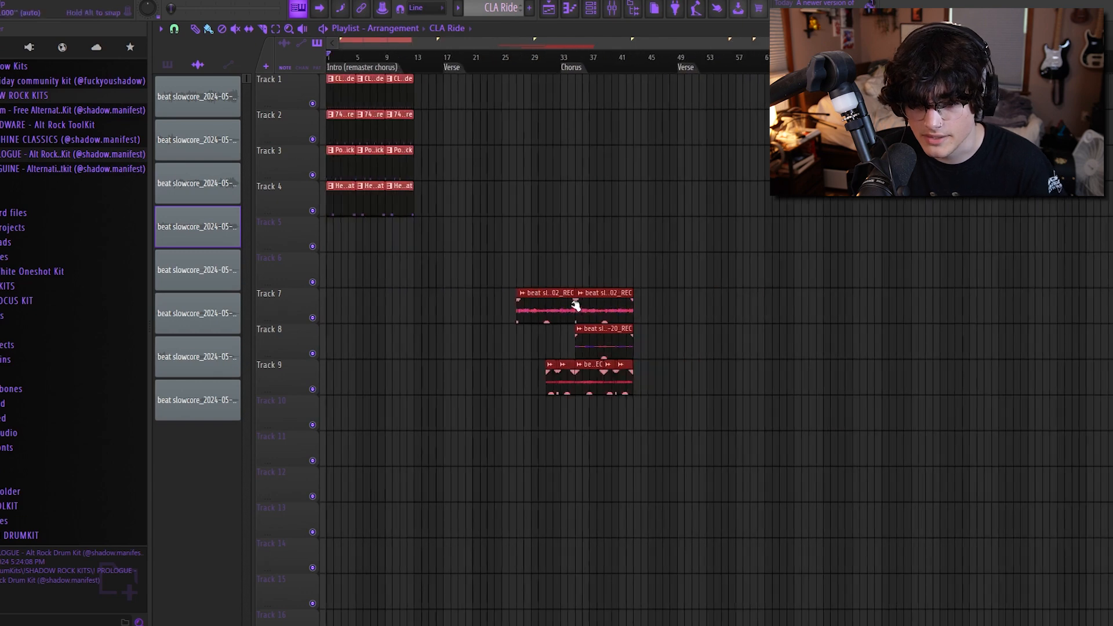
left_click_drag(576, 305, 519, 296)
scroll(415, 241, "up", 4)
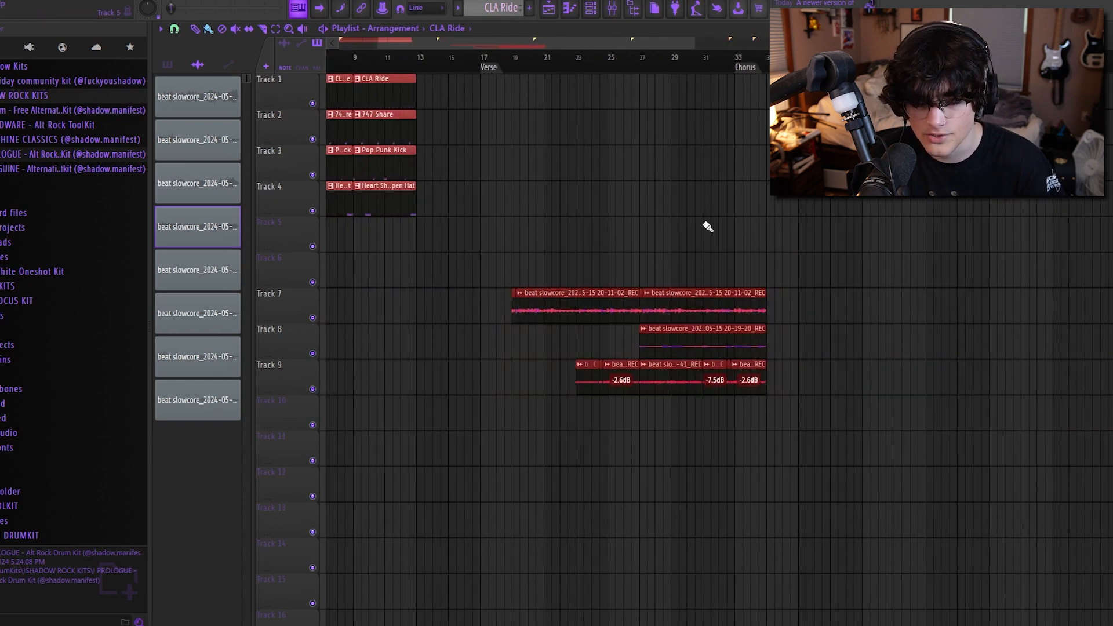